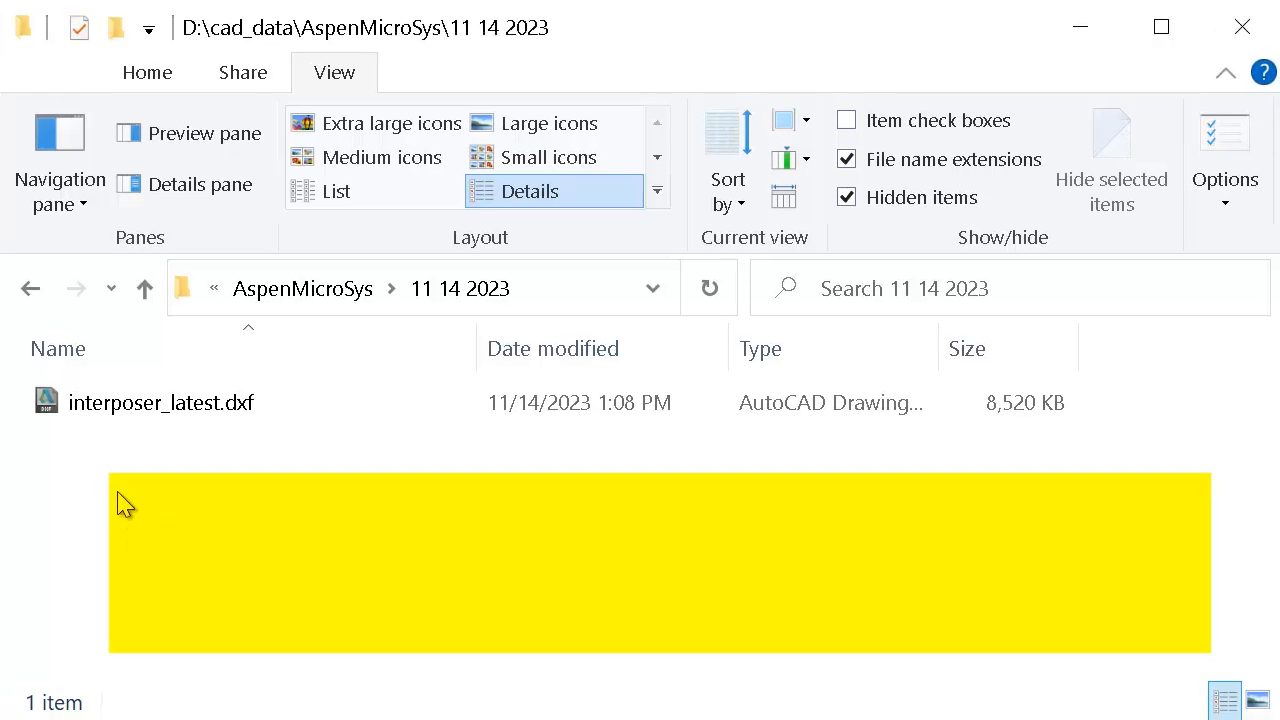
Step: Create a folder named working inside the 11 14 2023 folder
right_click(118, 494)
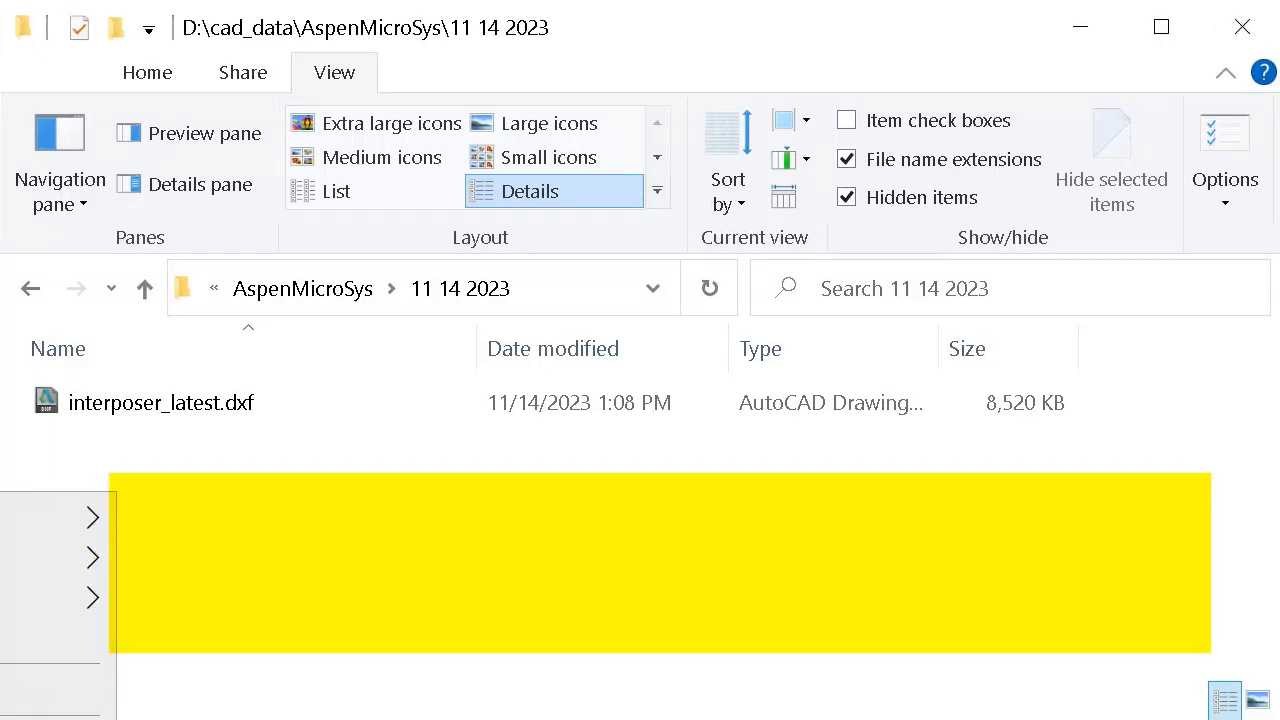
left_click(431, 517)
type("working")
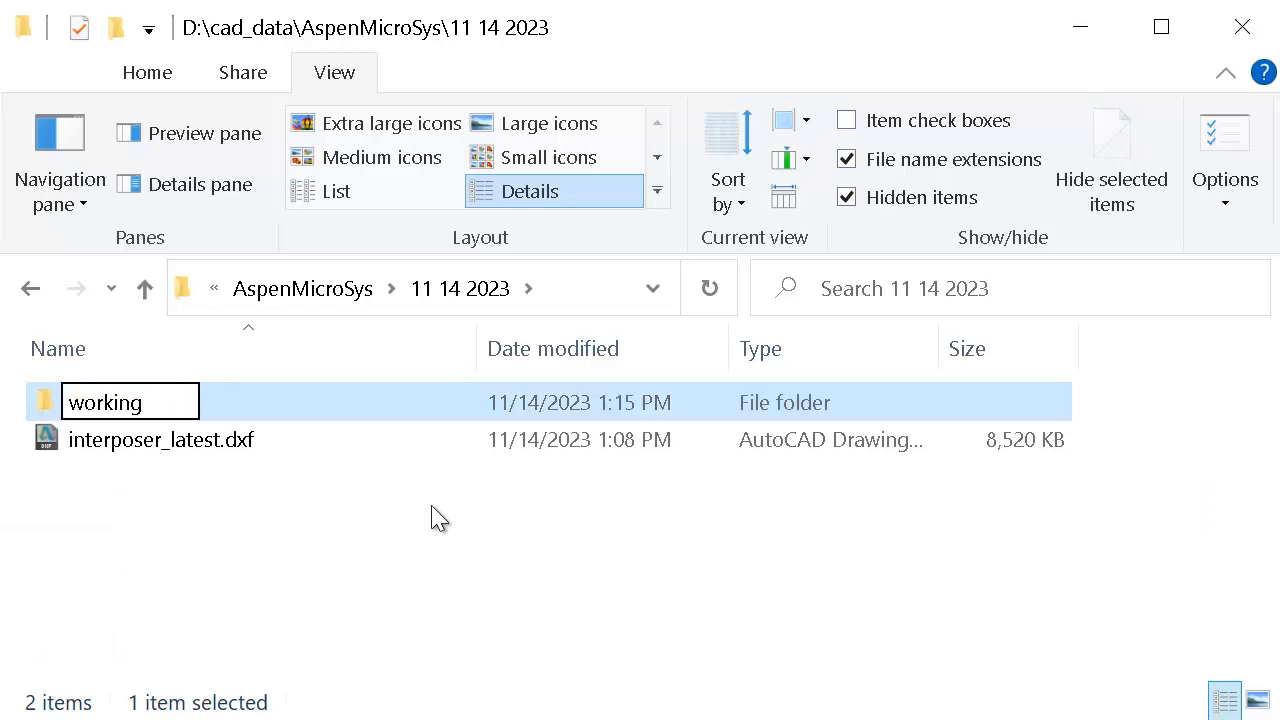
left_click(424, 504)
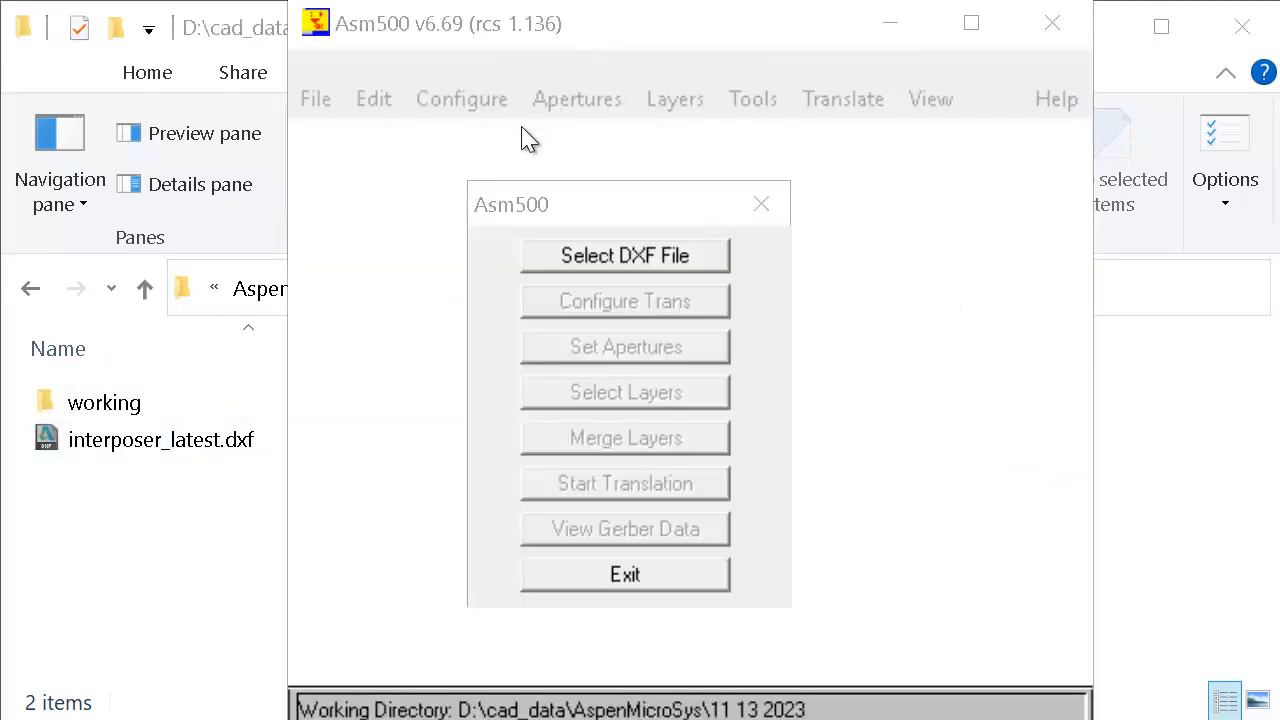
Step: Switch to Asm500 and set its working directory to D:\cad_data\AspenMicroSys\11 14 2023\working
left_click(477, 104)
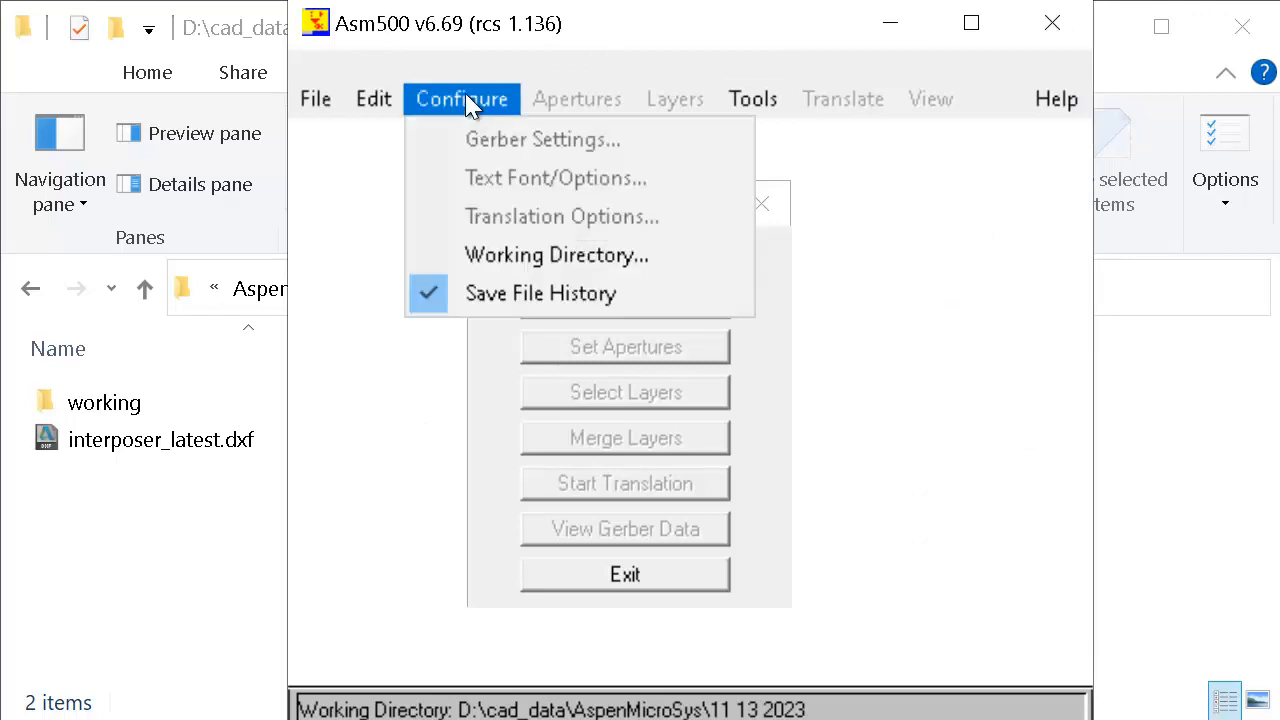
left_click(470, 255)
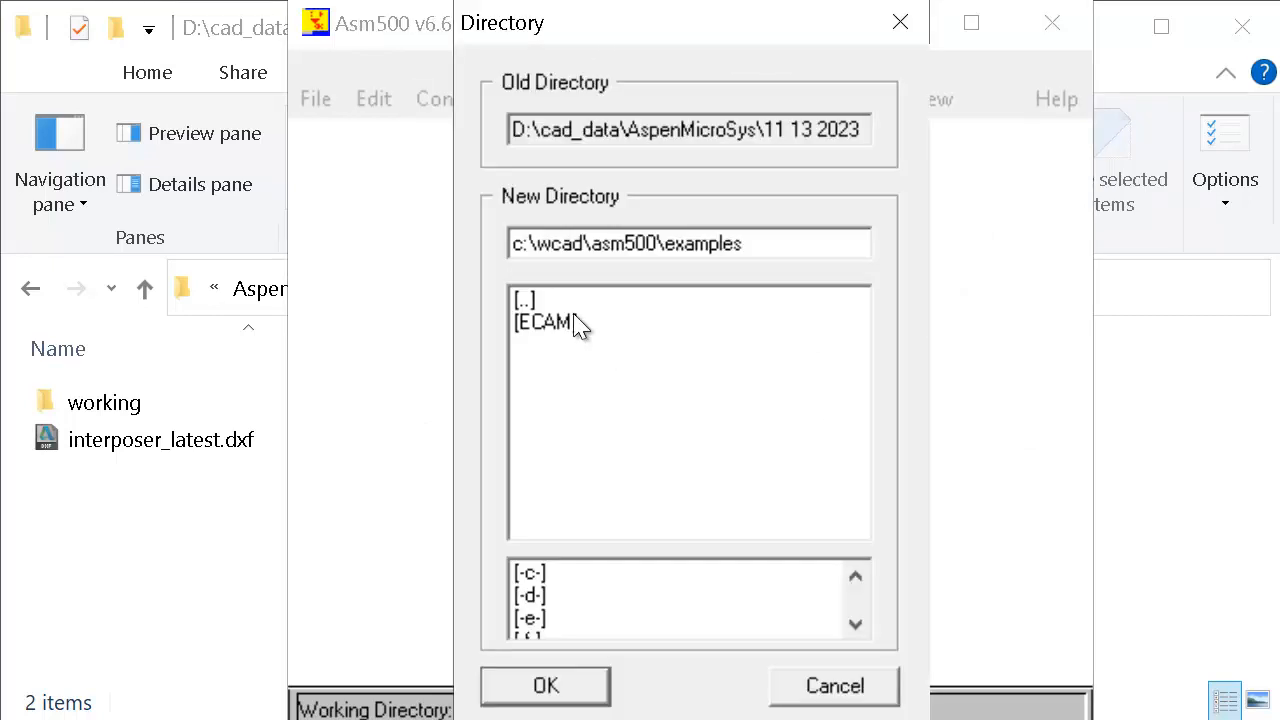
double_click(547, 598)
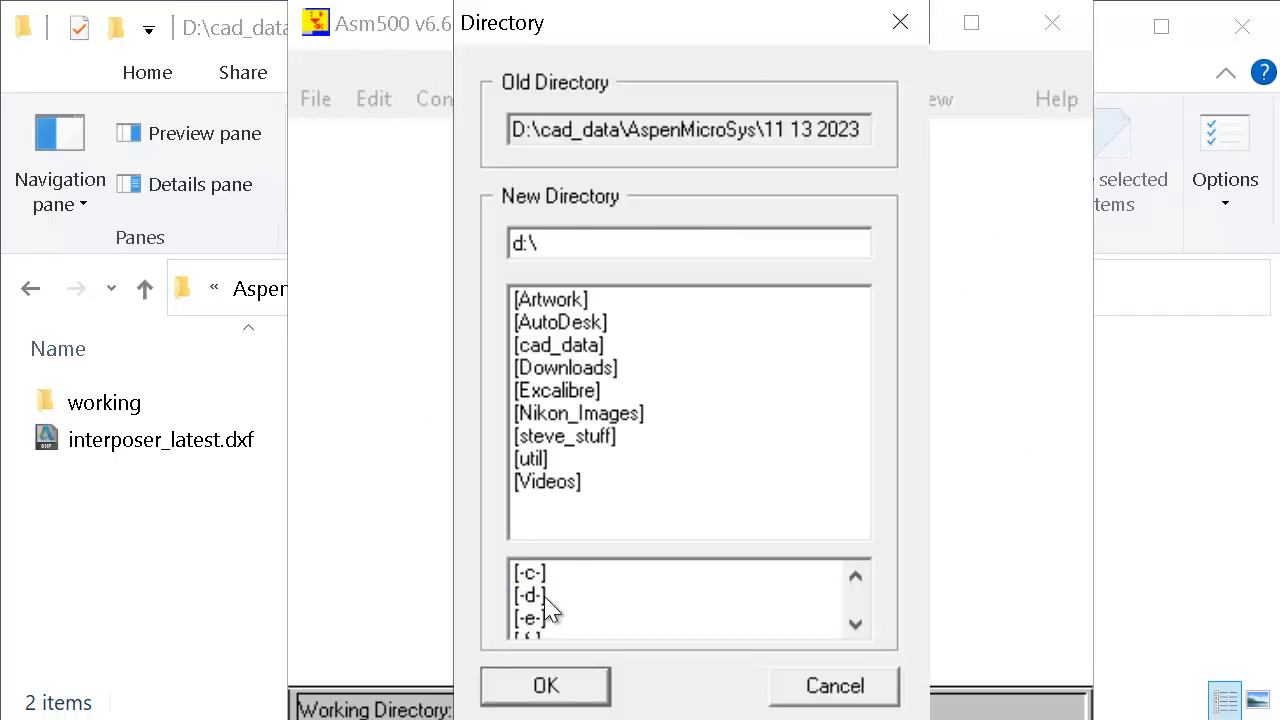
double_click(598, 348)
double_click(658, 325)
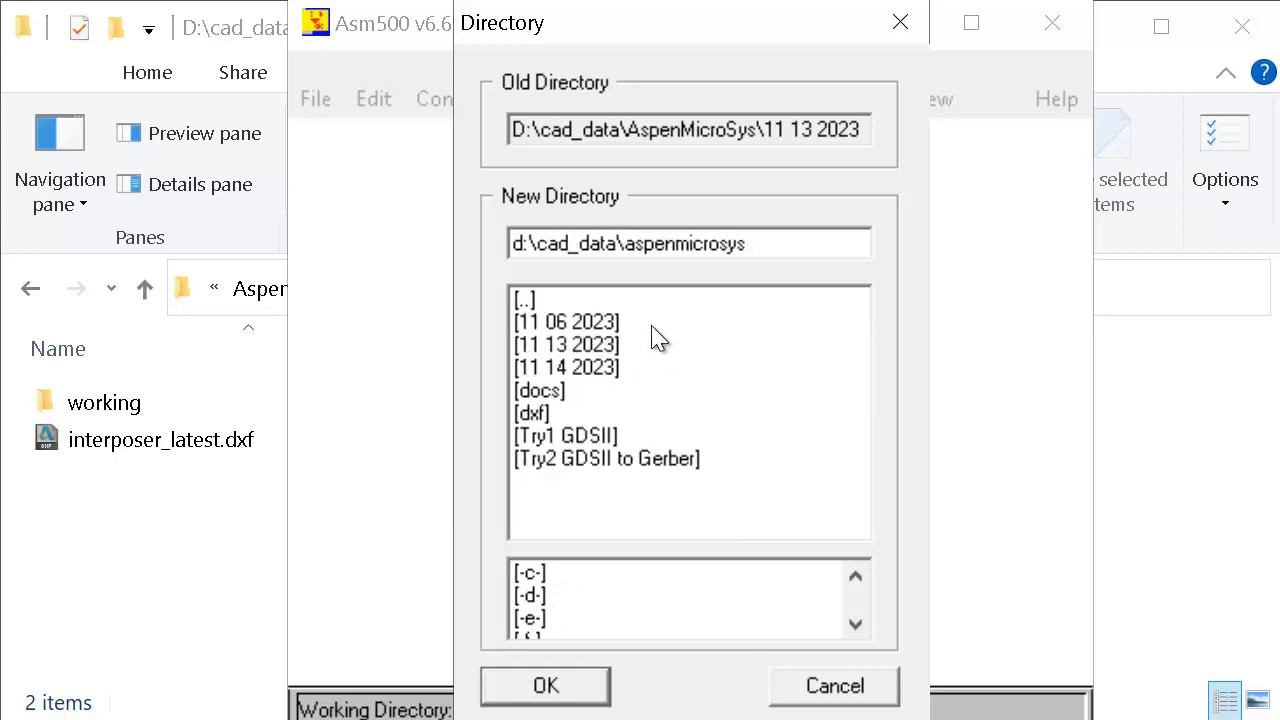
double_click(594, 369)
double_click(552, 322)
key("Return")
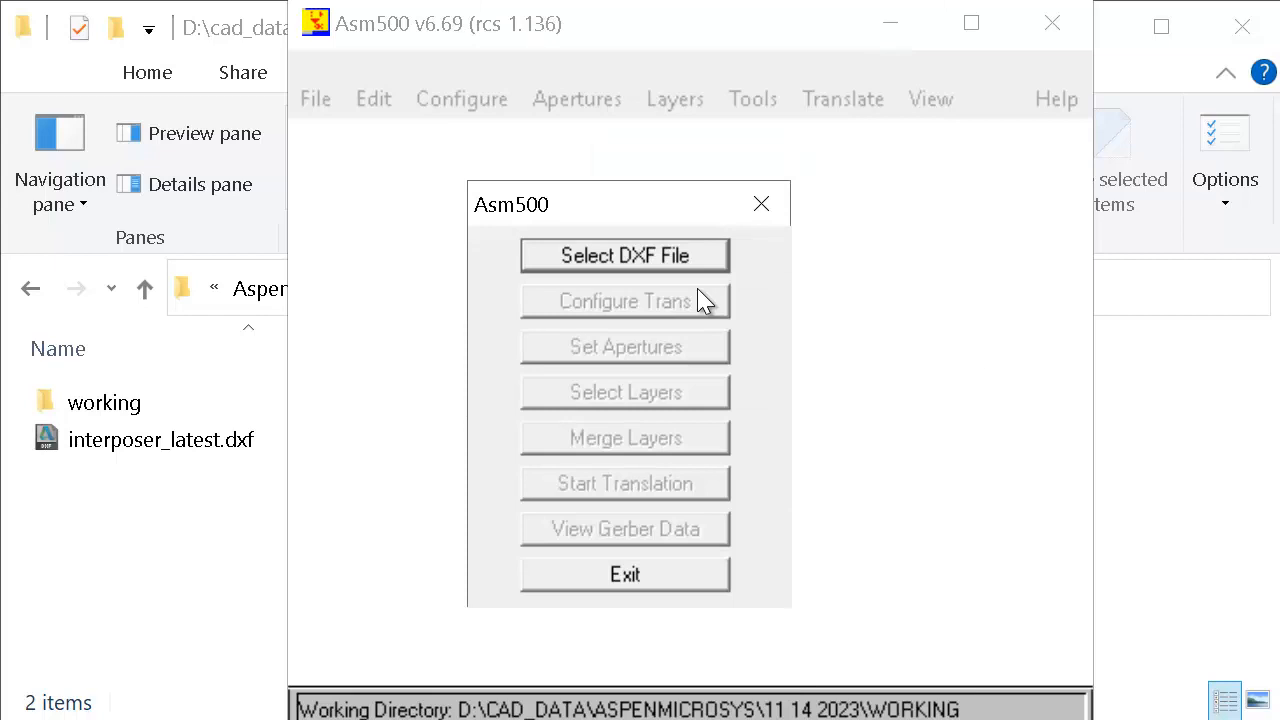
Step: Load interposer_latest.dxf from the 11 14 2023 folder with UM as the drawing unit
left_click(656, 258)
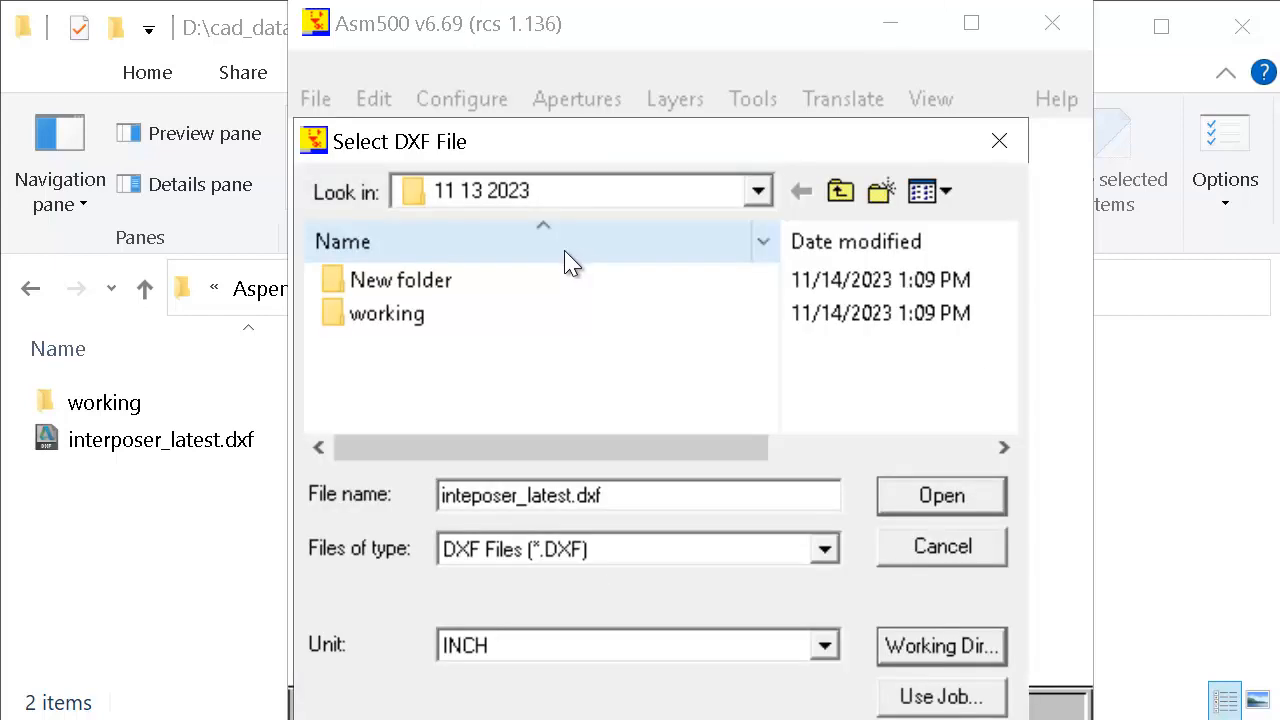
left_click(580, 191)
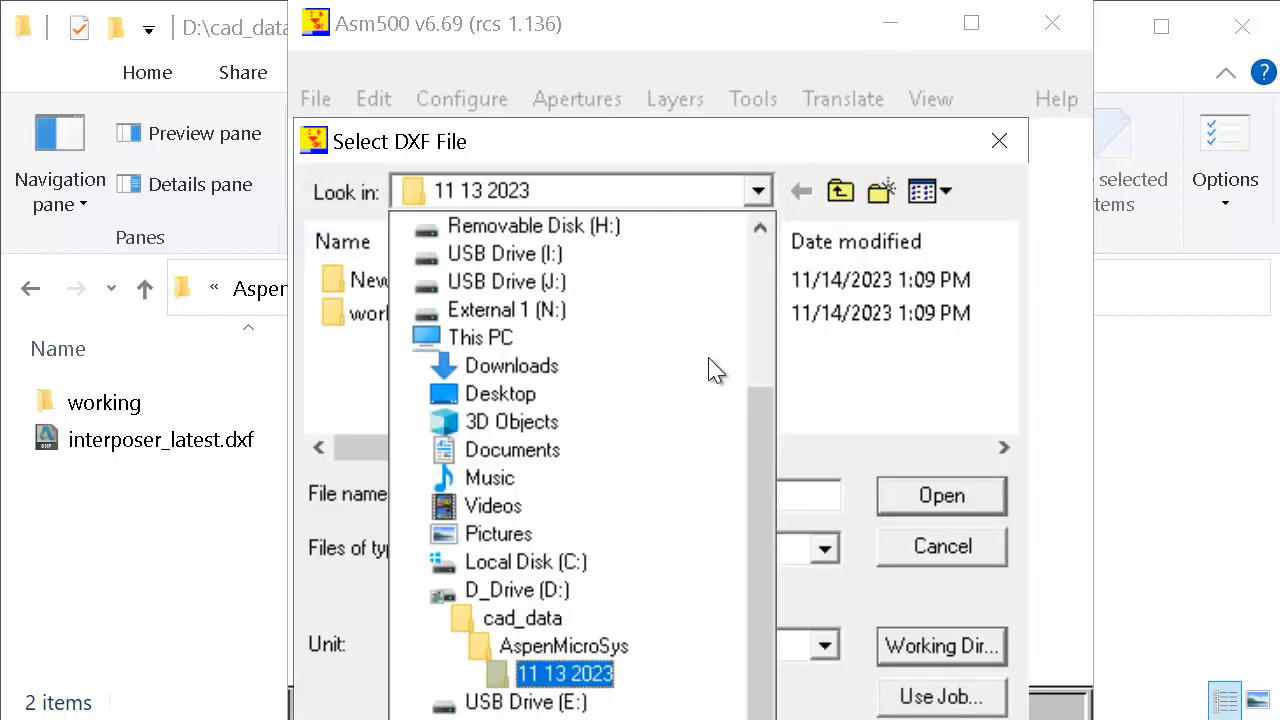
left_click(644, 650)
double_click(500, 346)
left_click(500, 316)
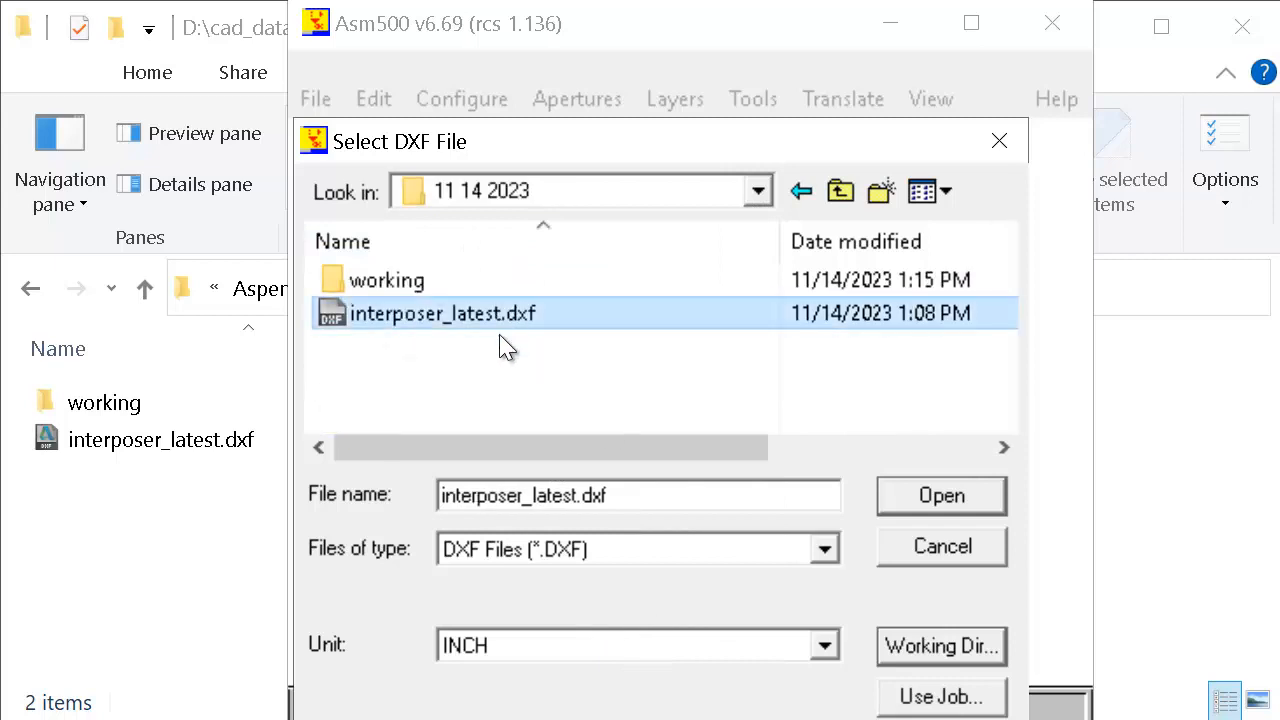
left_click(825, 645)
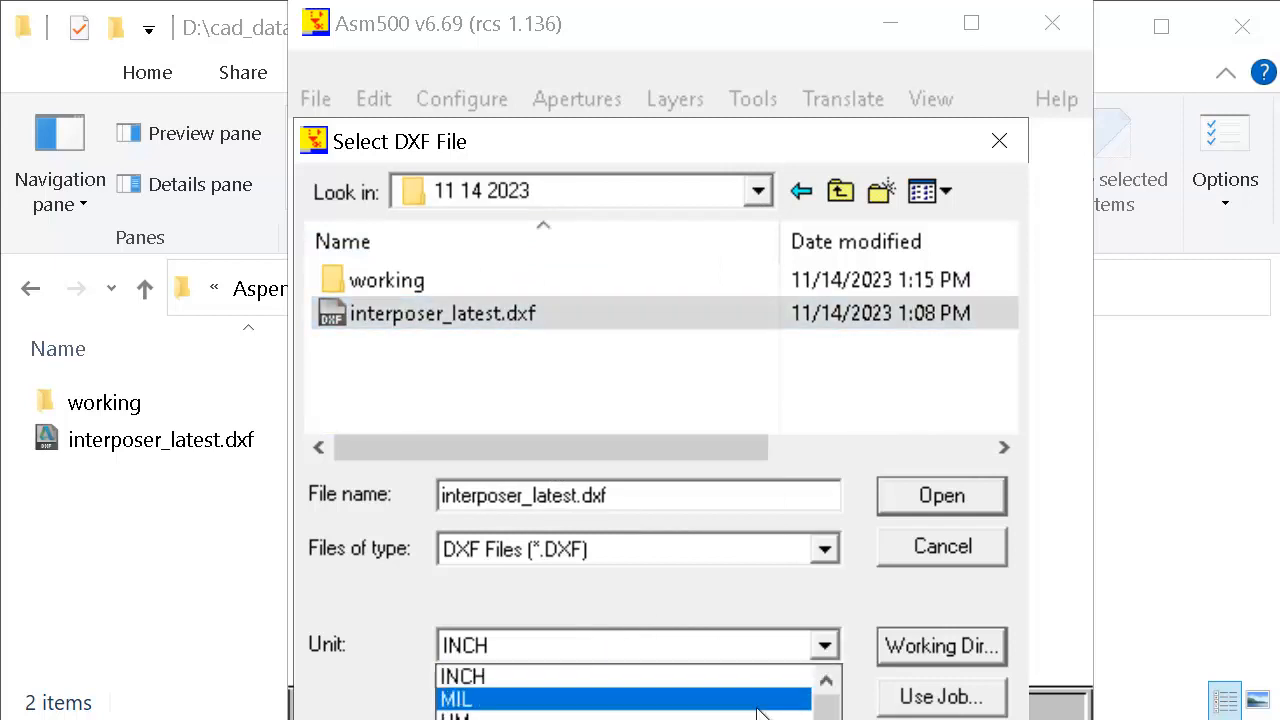
left_click(766, 707)
left_click(950, 494)
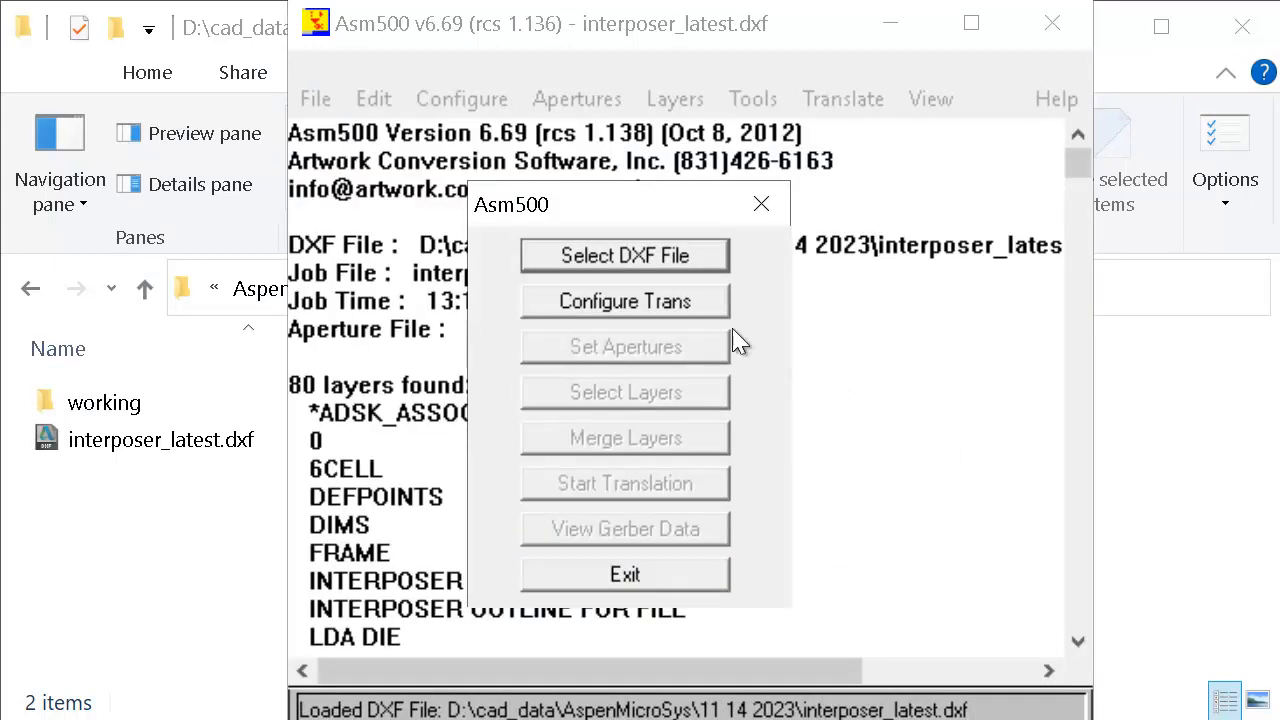
Step: Accept the Gerber settings and the translation options with Float Layer 0 enabled and RS274X output
left_click(684, 306)
left_click(664, 258)
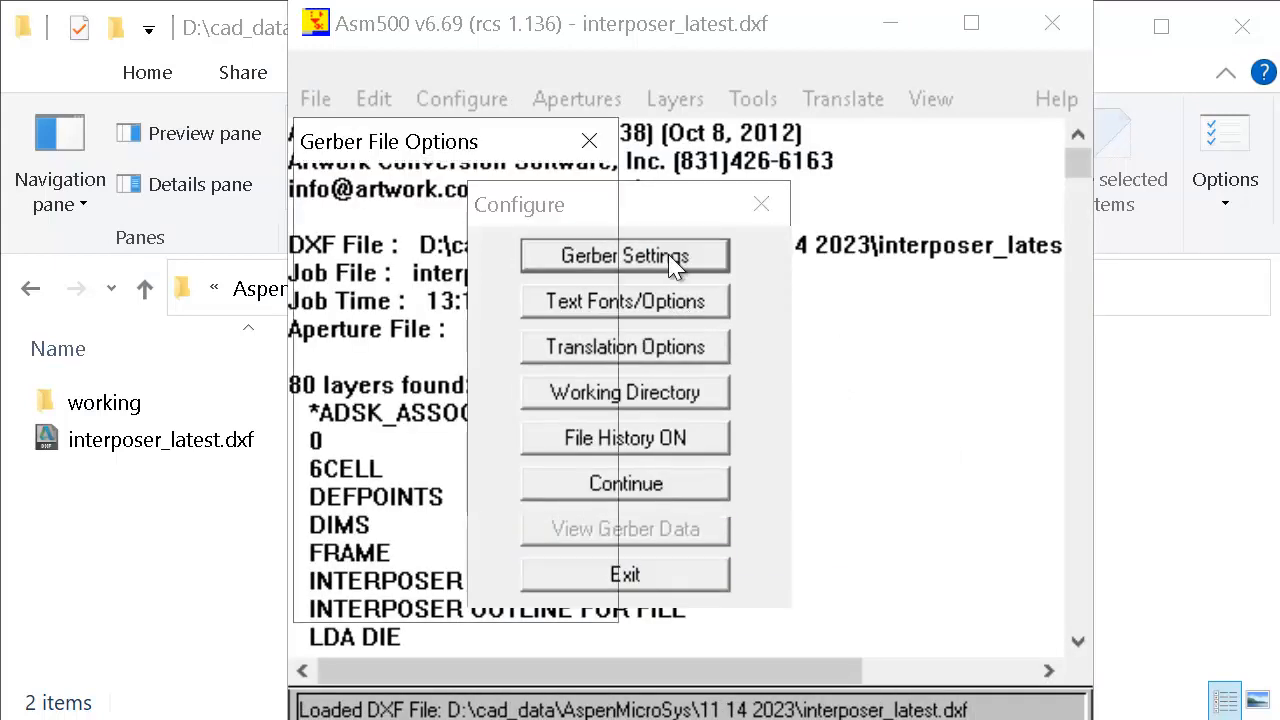
left_click(375, 588)
left_click(692, 346)
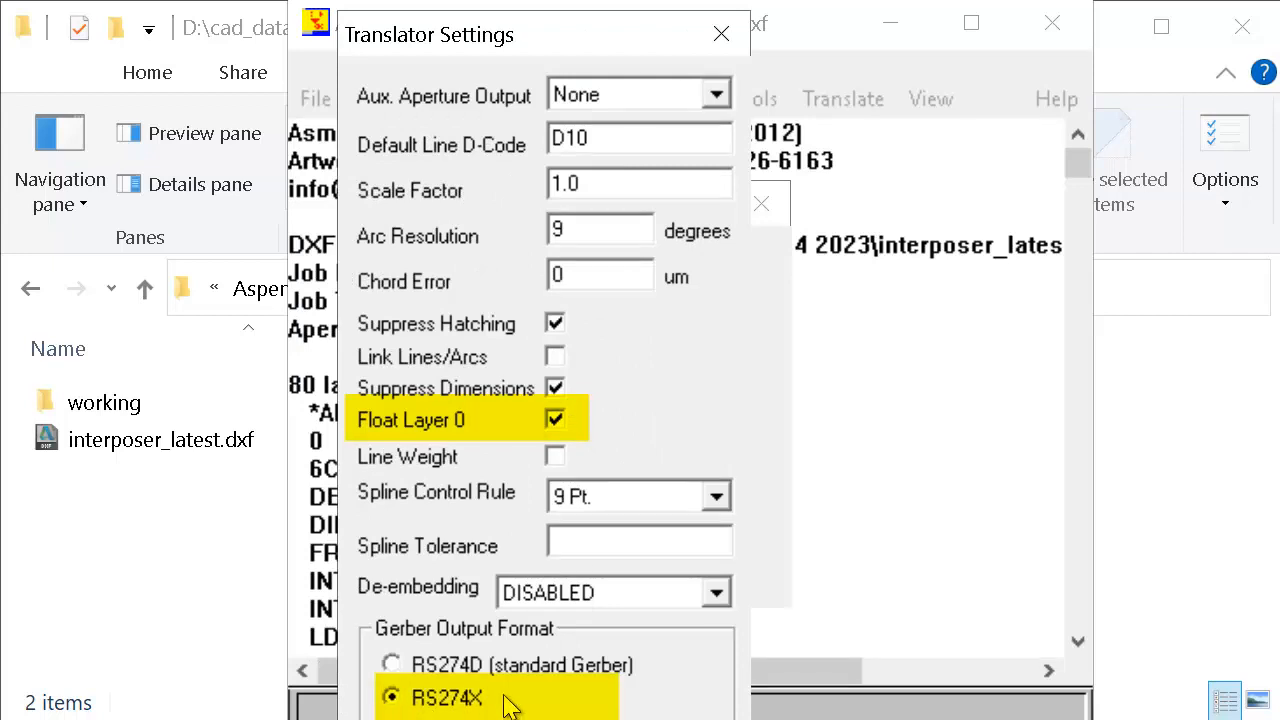
key("Return")
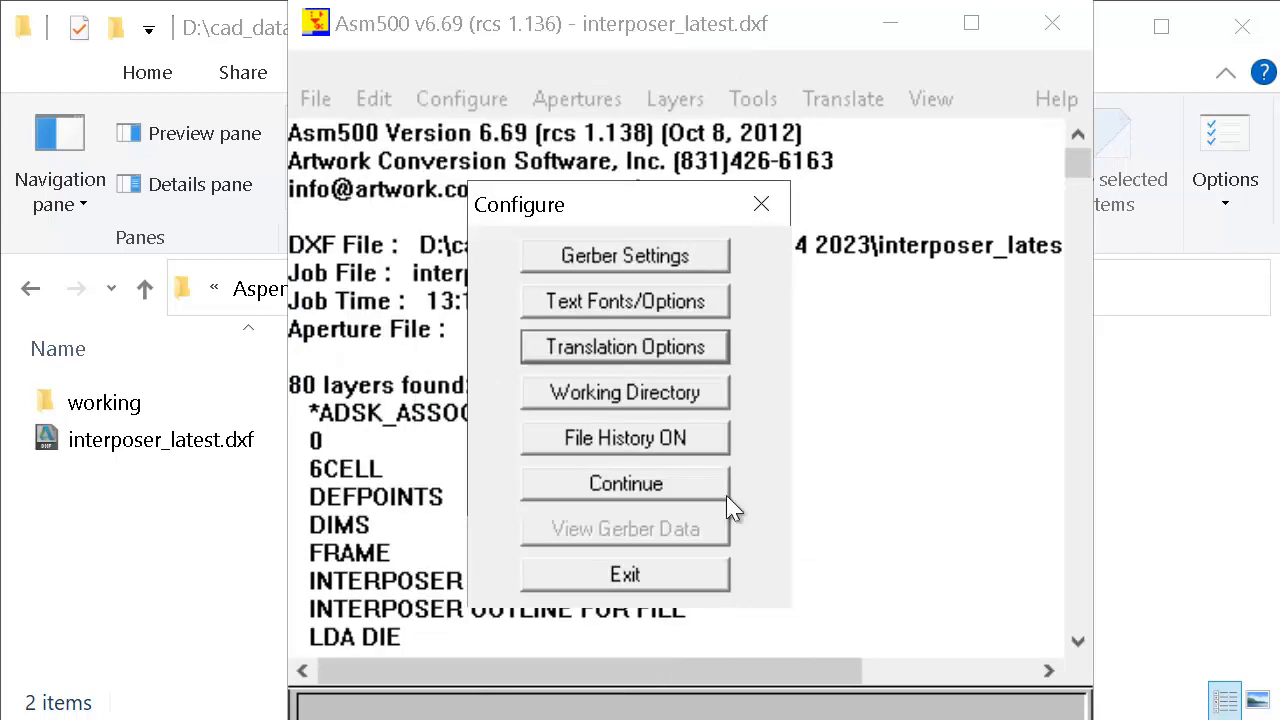
left_click(680, 488)
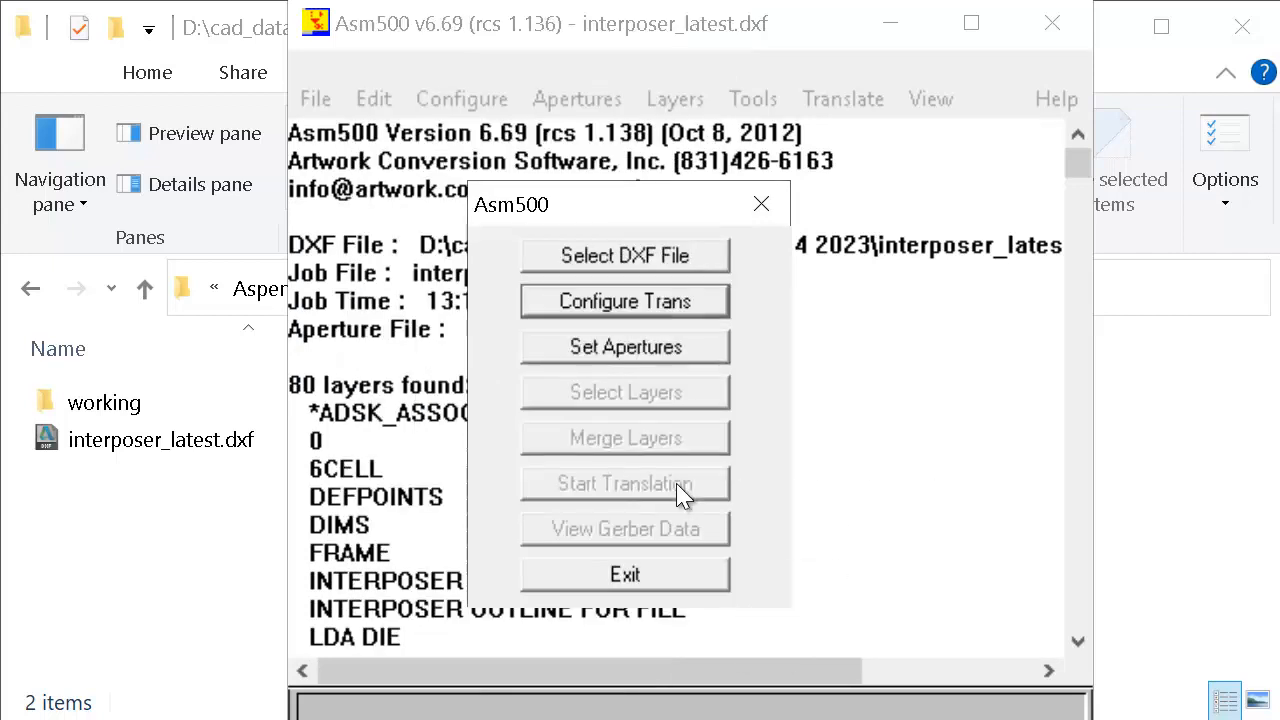
Step: Create the aperture file interposer_latest.apt in the working folder
left_click(652, 348)
left_click_drag(753, 0, 440, 20)
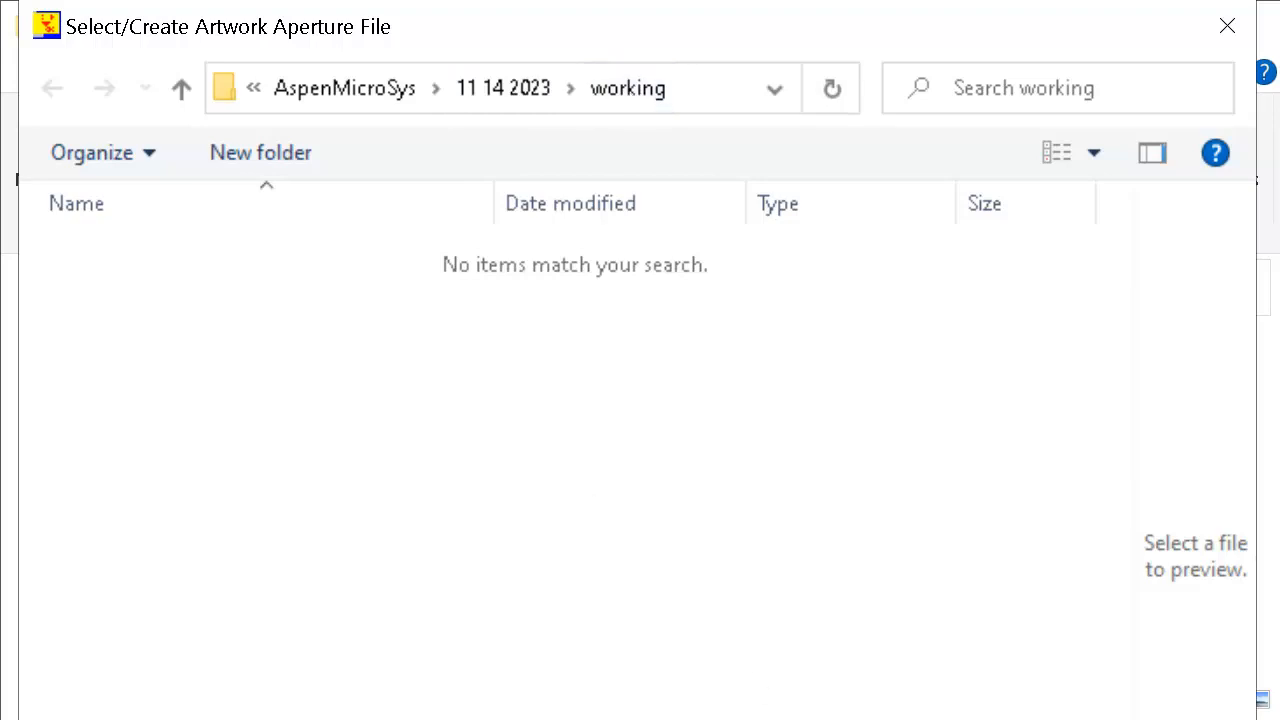
key("Return")
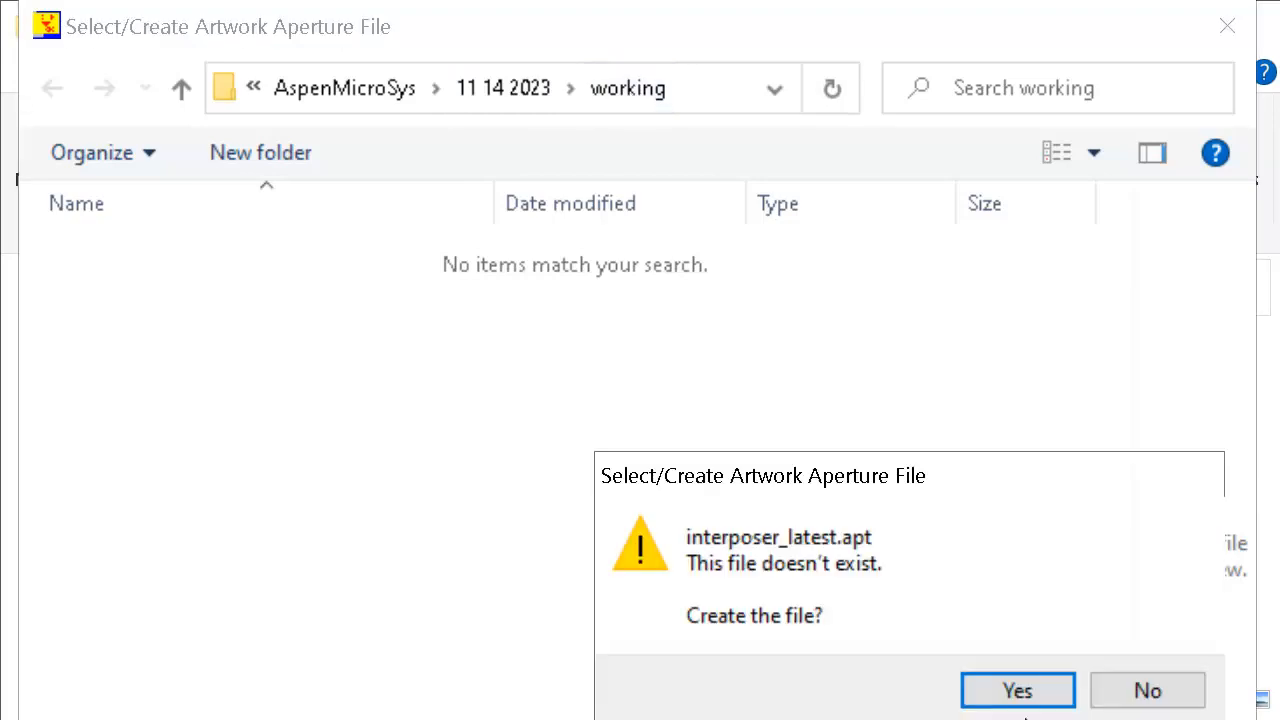
left_click(1030, 700)
left_click_drag(1114, 146, 851, 29)
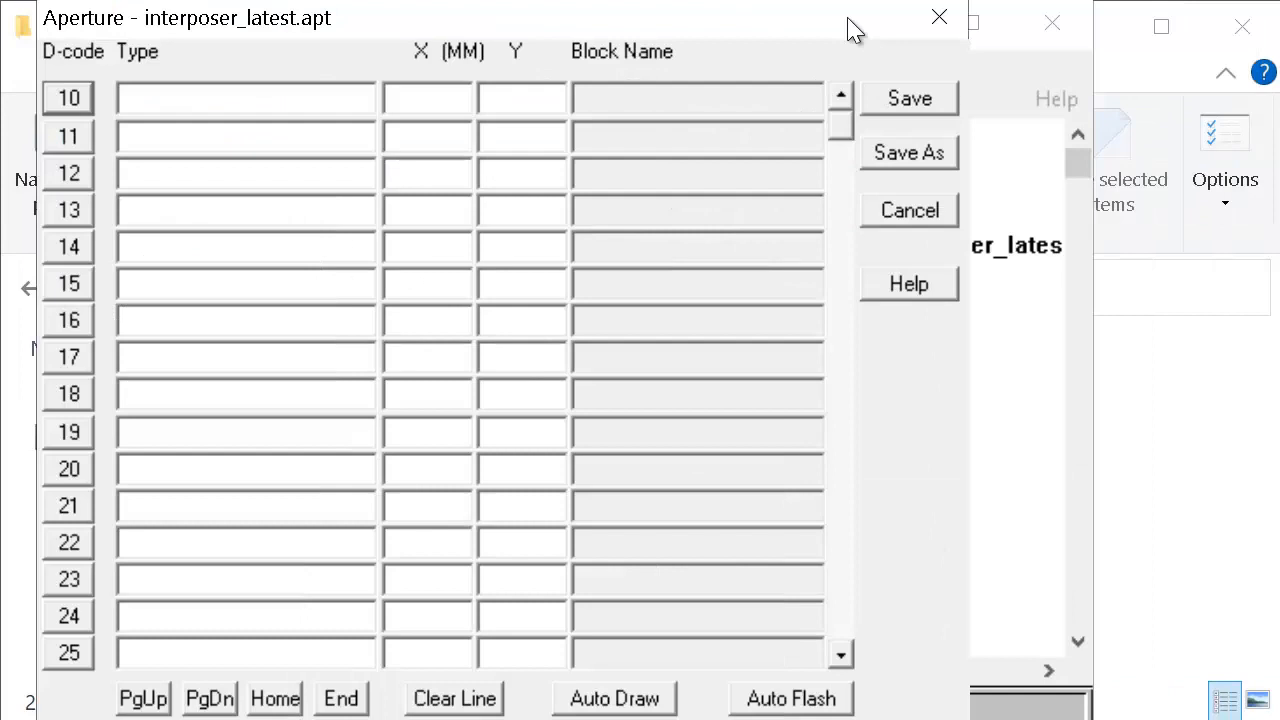
Step: Define D-code 10 as a 0.001 mm round aperture and auto-generate the draw apertures from D-code 11 onward
left_click(225, 95)
type("r")
left_click(245, 174)
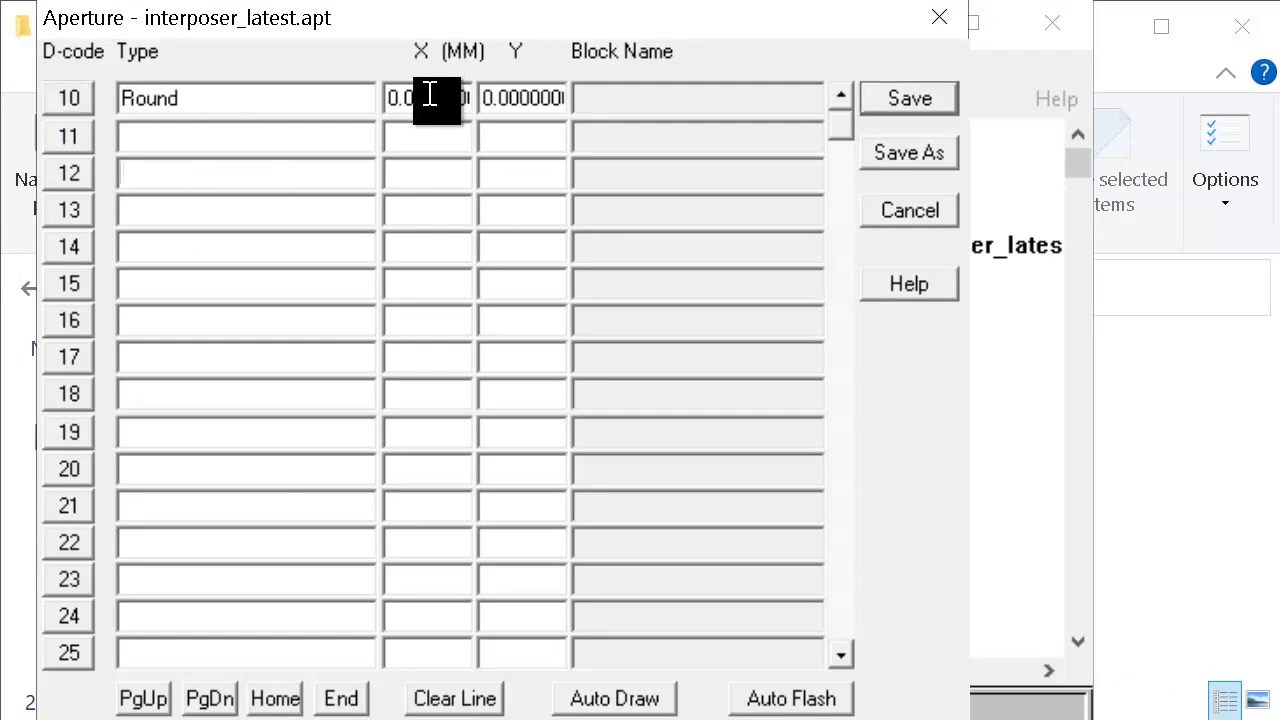
left_click(231, 133)
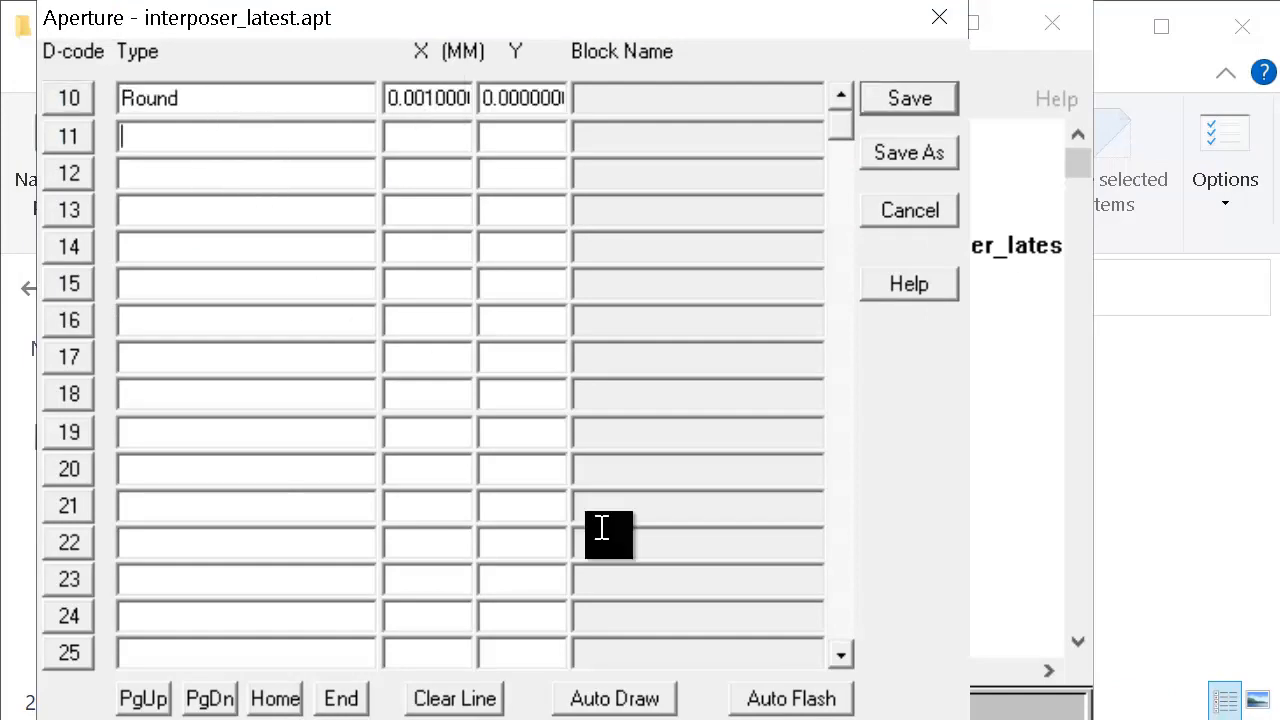
left_click(640, 700)
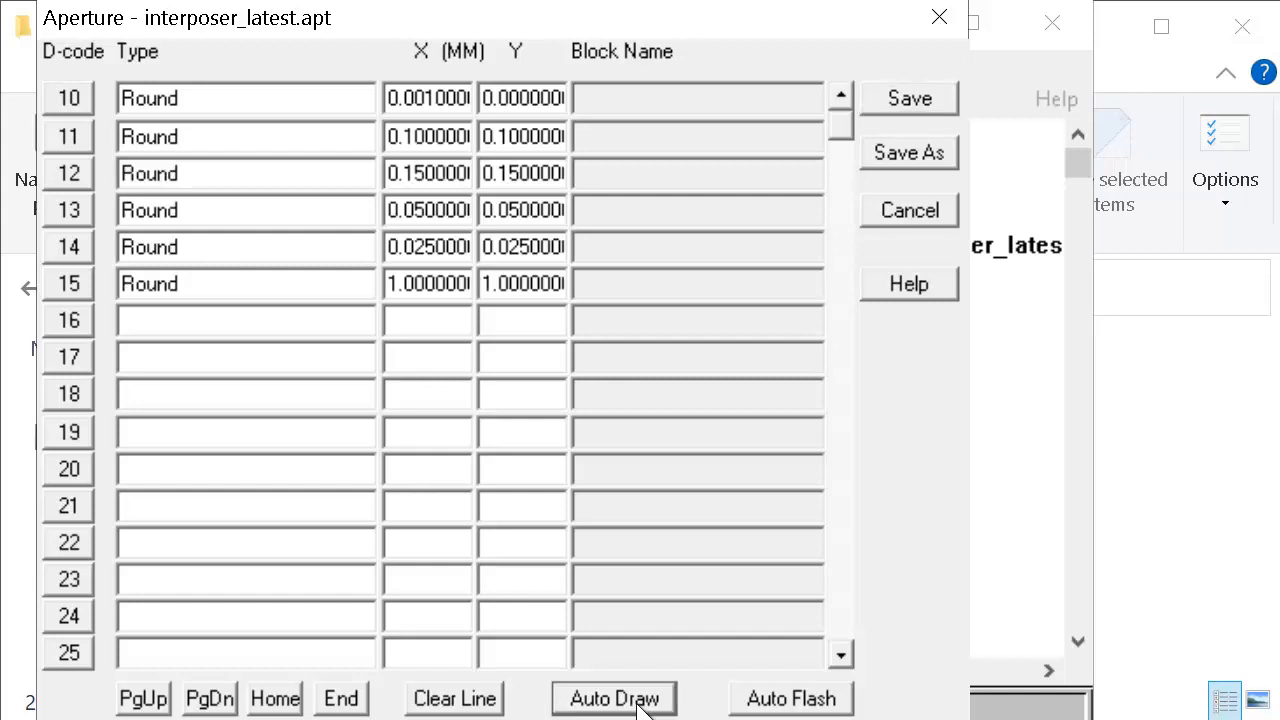
Step: Define D-codes 16 and 17 as Poex apertures
left_click(228, 322)
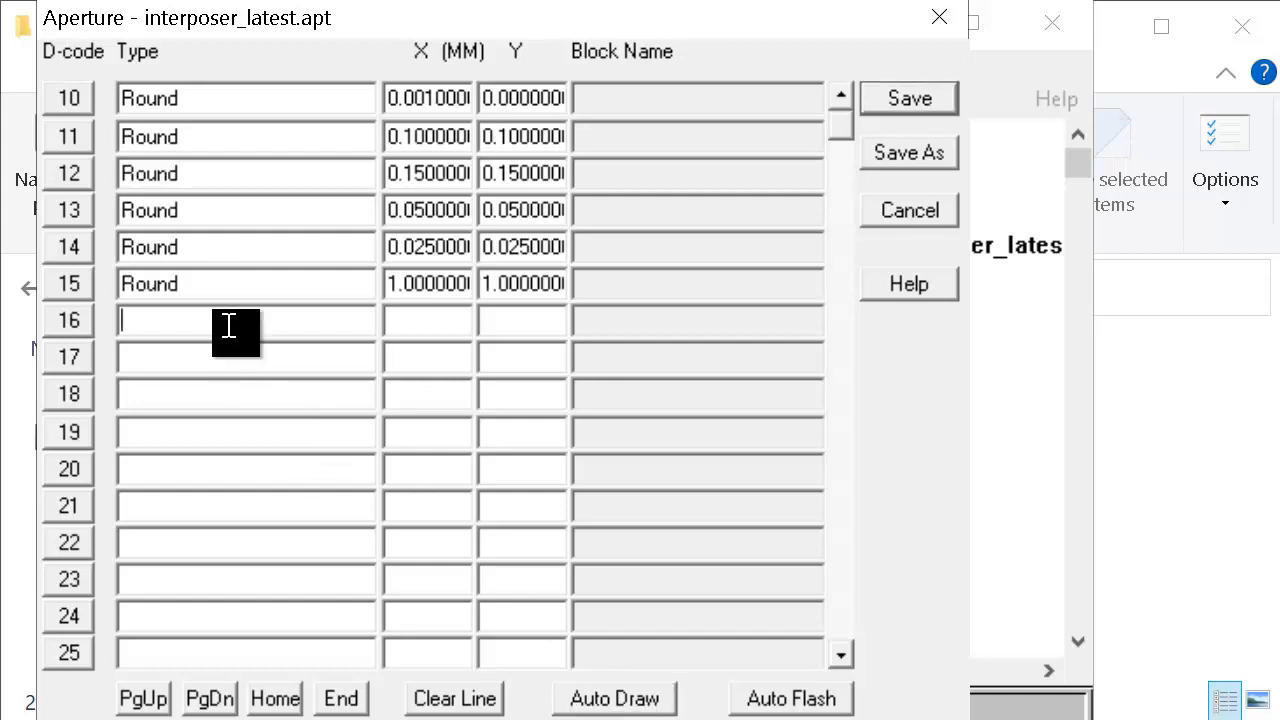
type("Poex")
left_click(215, 366)
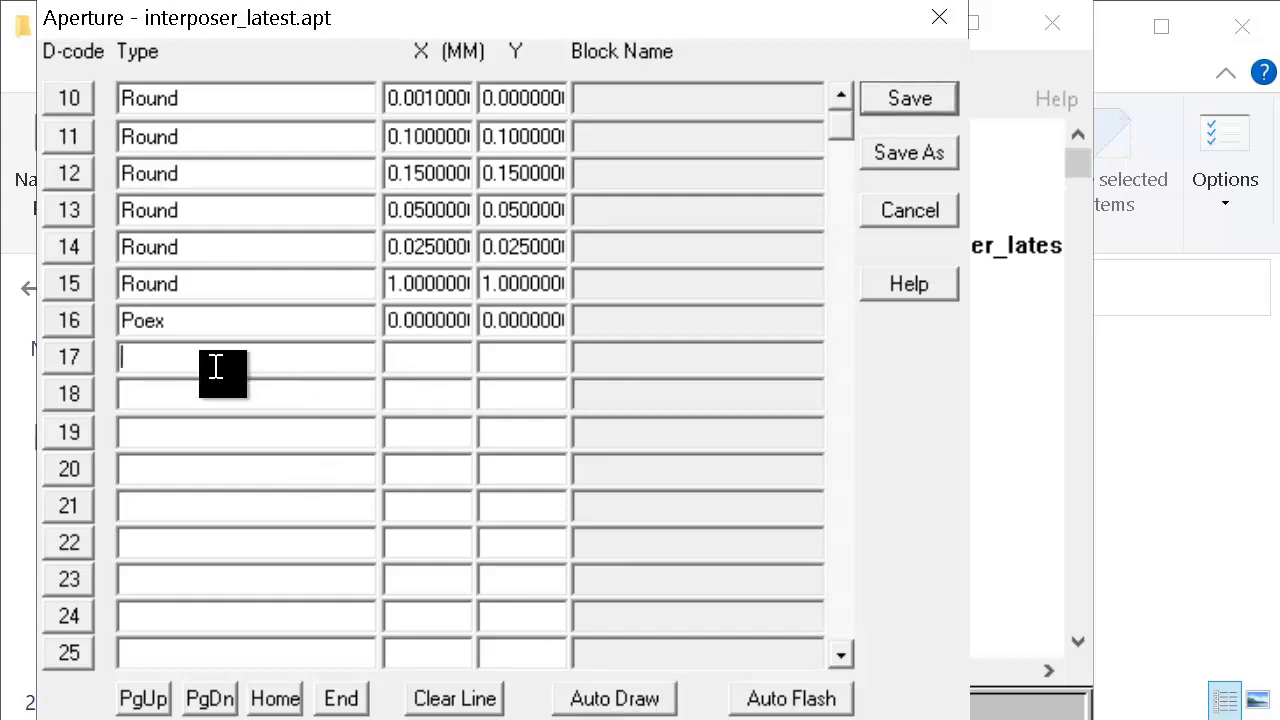
type("p")
Step: Auto-generate the circle flash apertures from D-code 18 onward and save the aperture file
left_click(211, 403)
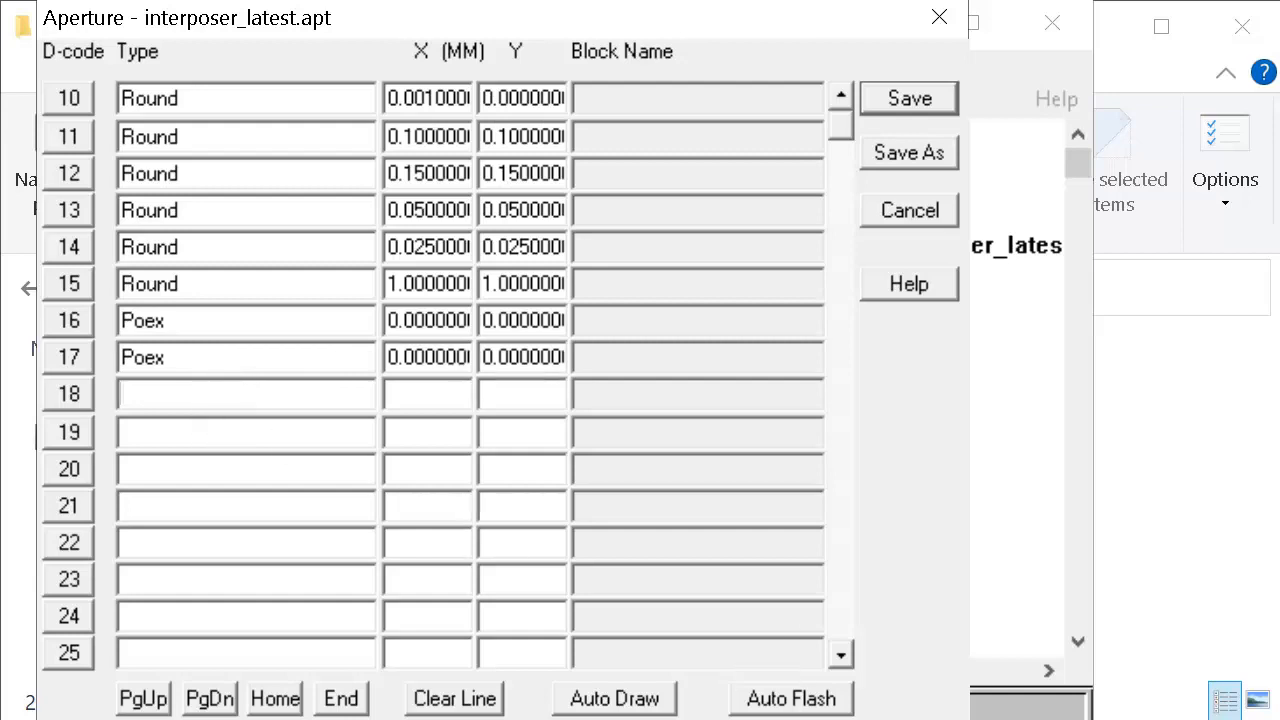
left_click(791, 699)
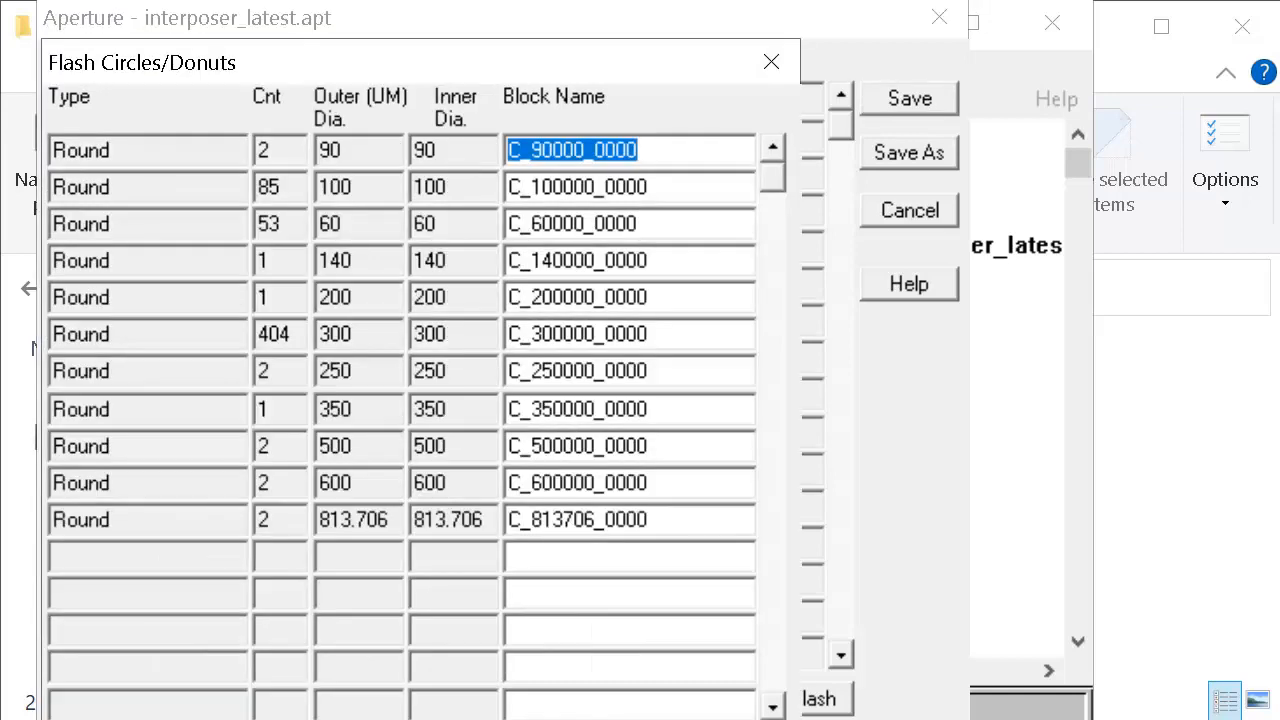
key("Return")
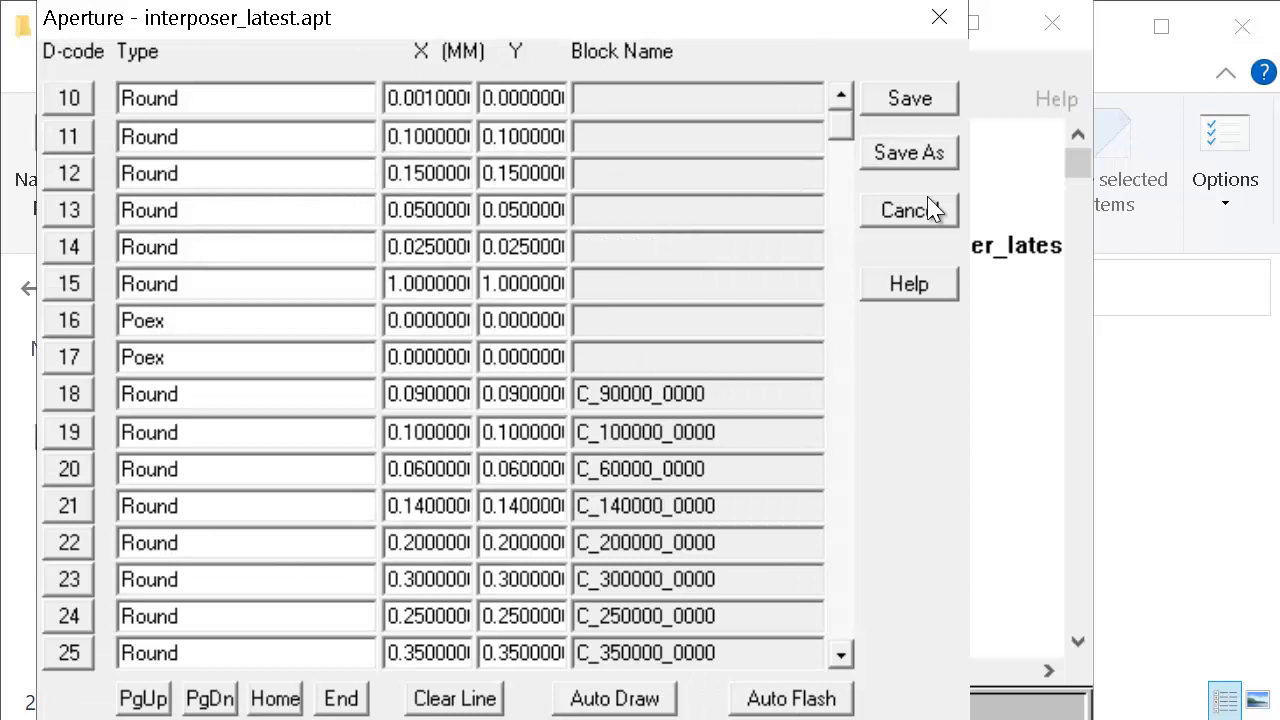
left_click(932, 106)
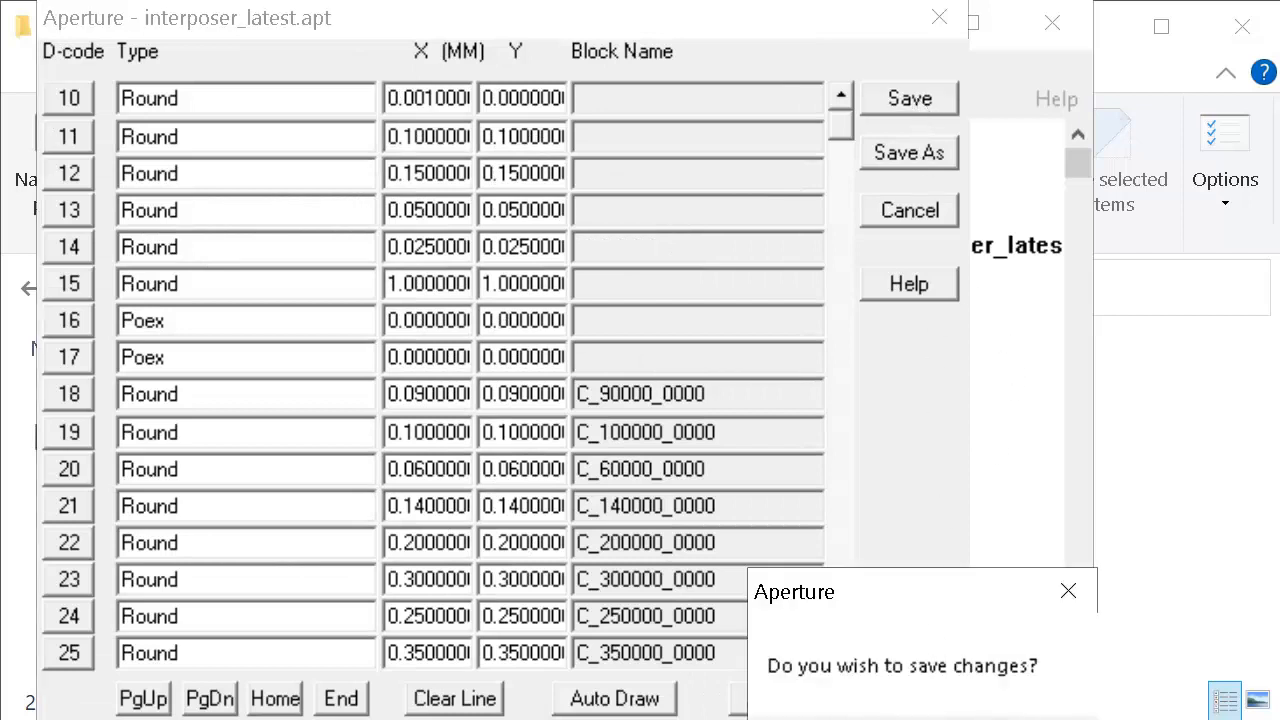
key("Return")
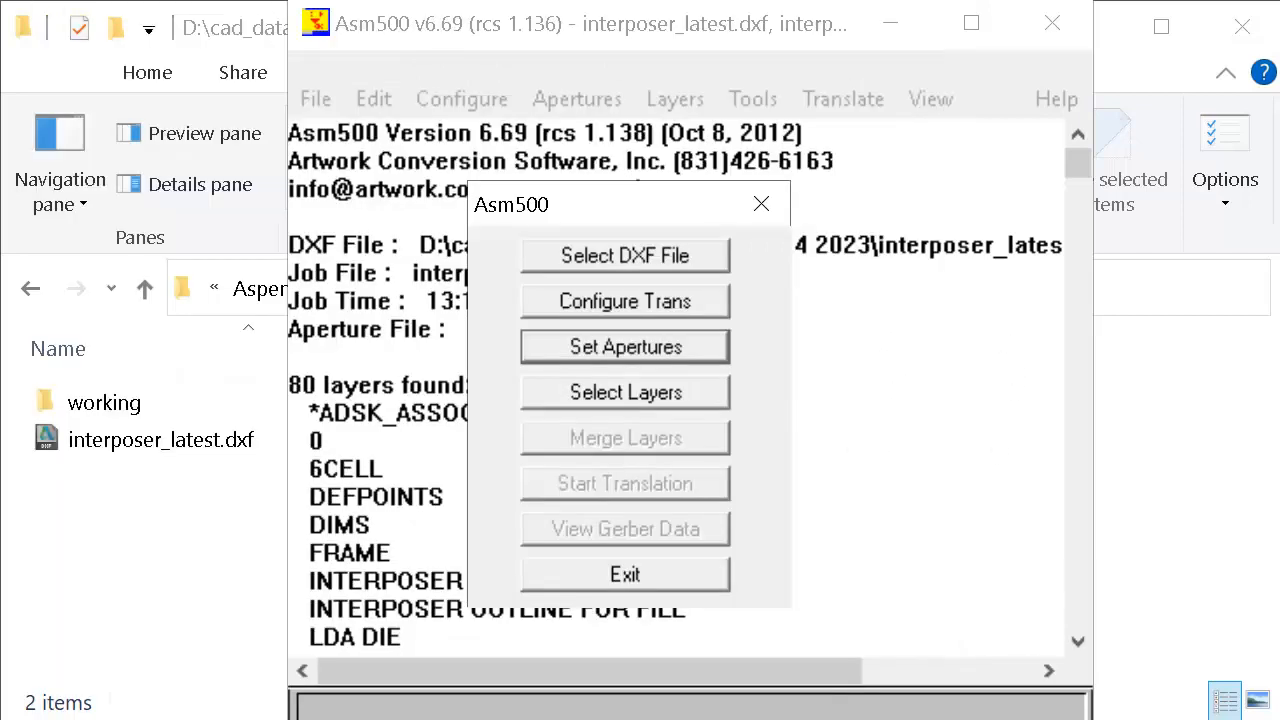
Step: Select layers M20 R09 and M22 R10 for translation
left_click(700, 395)
left_click_drag(1136, 226, 1139, 487)
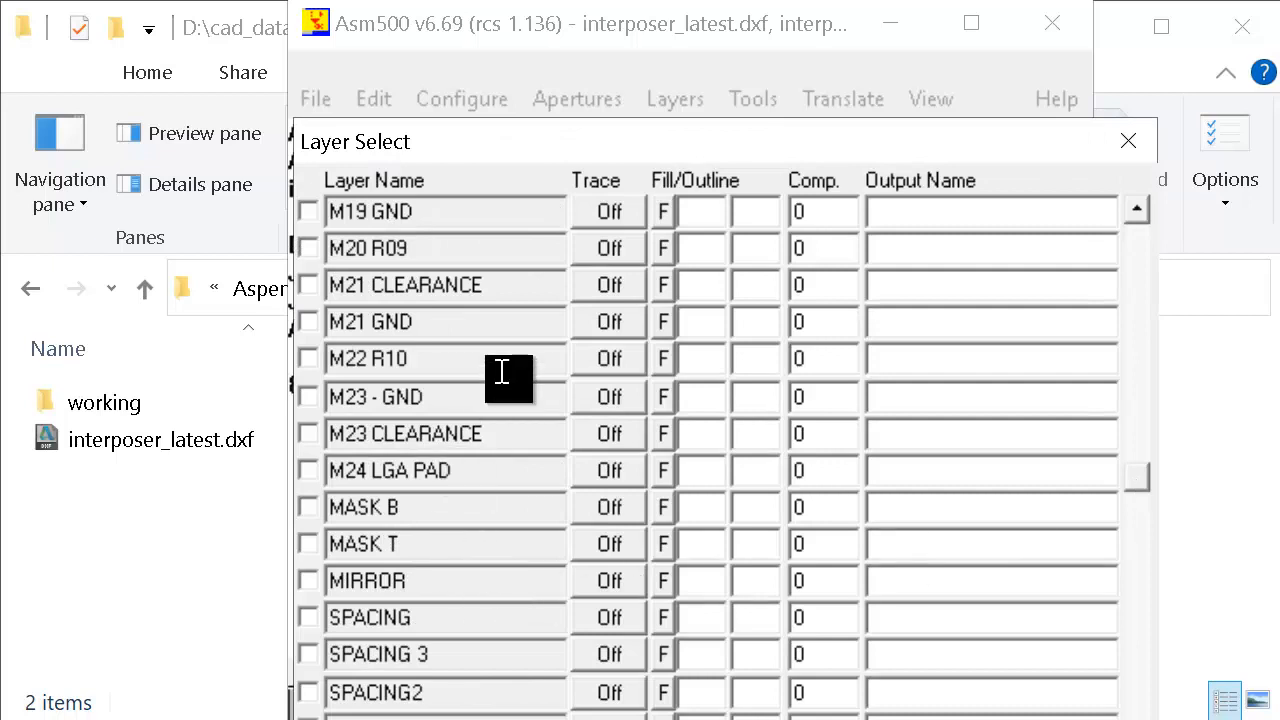
left_click(307, 248)
left_click(308, 359)
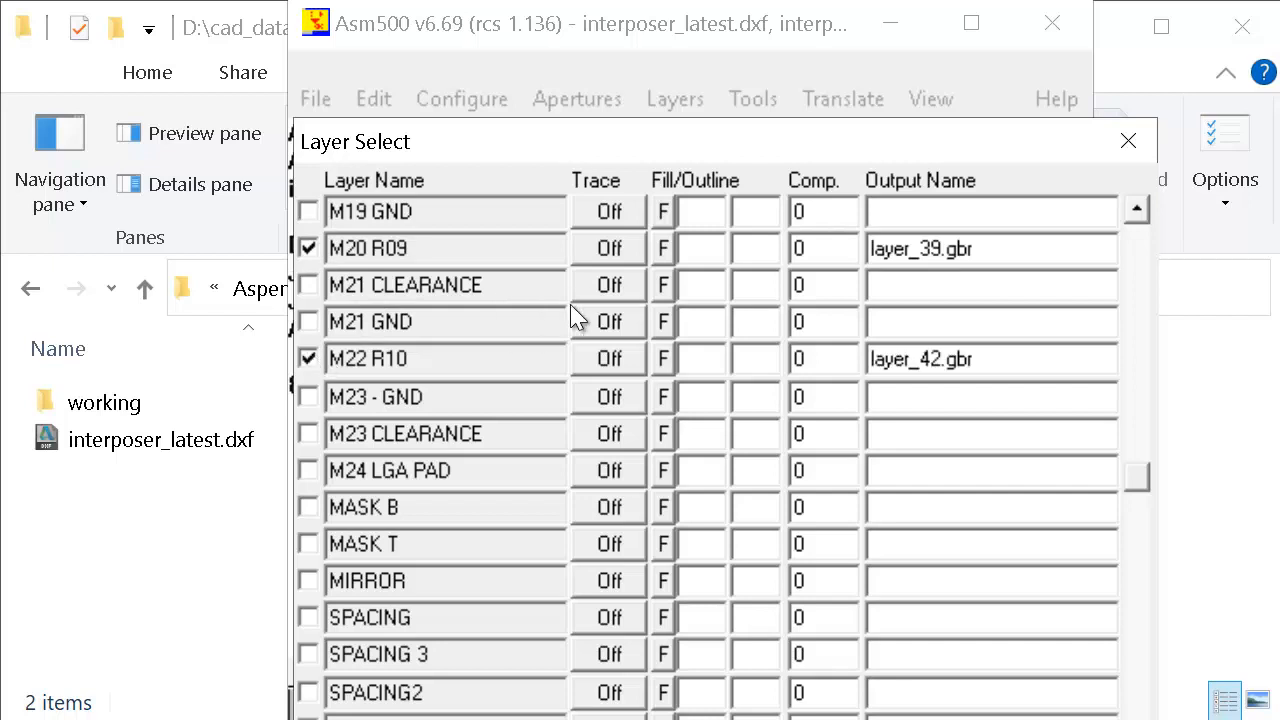
Step: Set tracing to Mode1 and fill to outline with D-codes 16 and 17 for layers M21 CLEARANCE and M22 R10
left_click(607, 287)
left_click(609, 359)
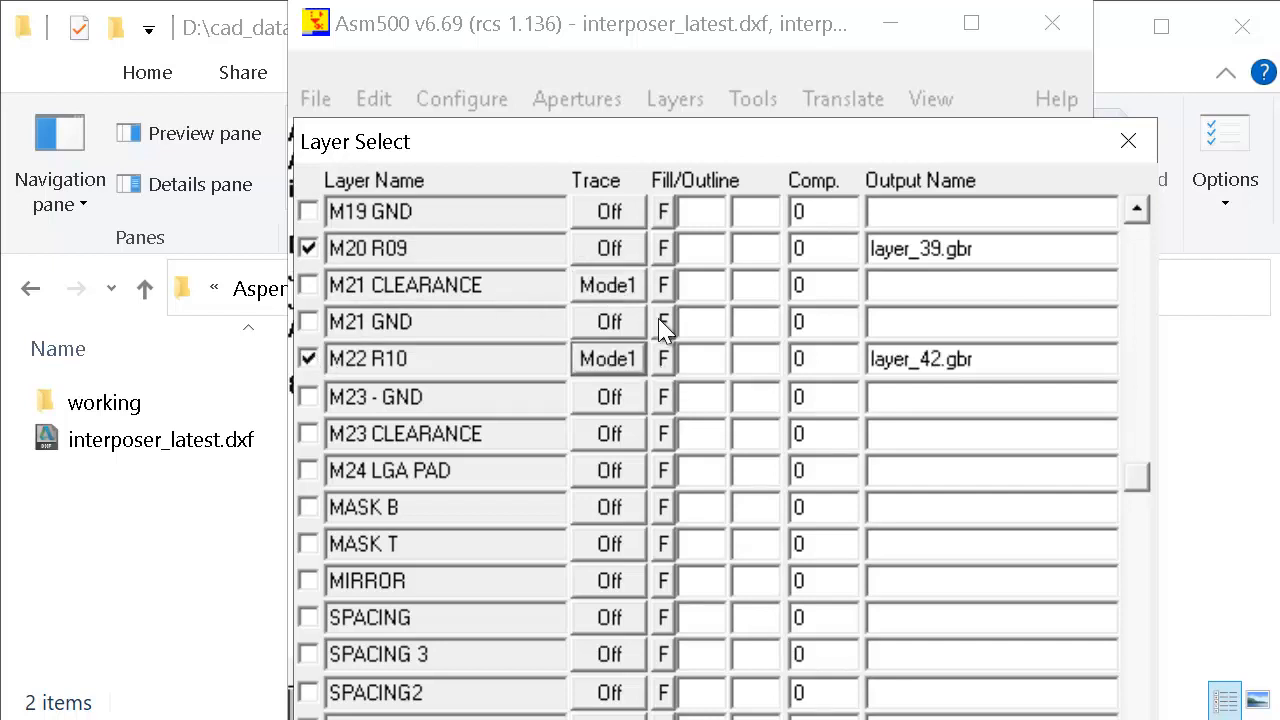
left_click(662, 286)
left_click(662, 359)
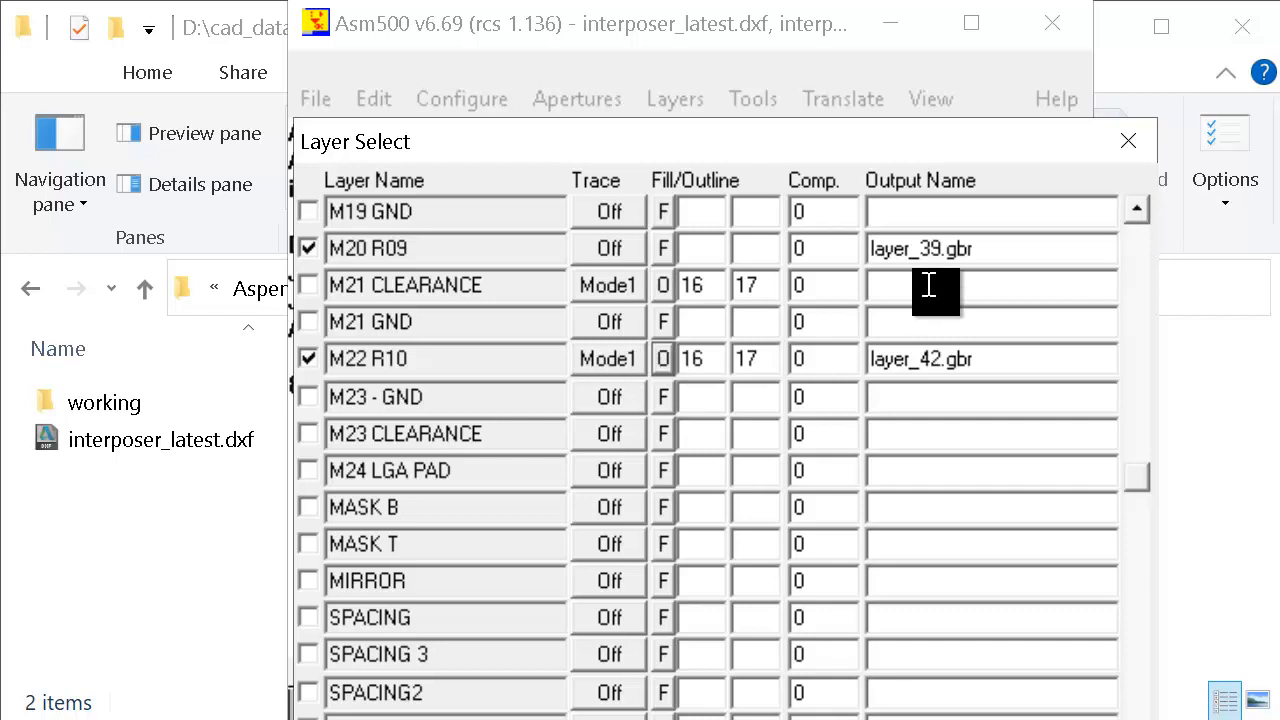
Step: Set the output names to M20_R09.gbr for layer M20 R09 and M22_R10.gbr for layer M22 R10
double_click(917, 252)
type("M20")
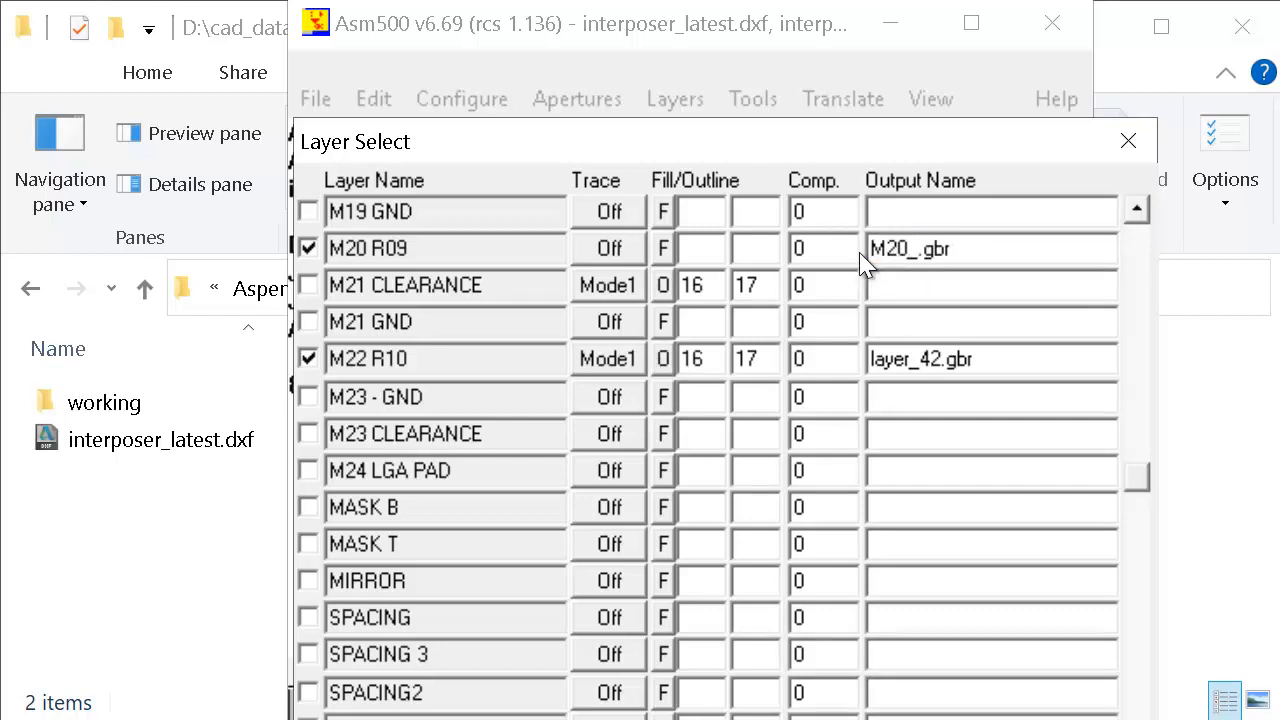
left_click_drag(908, 360, 852, 360)
type("M22")
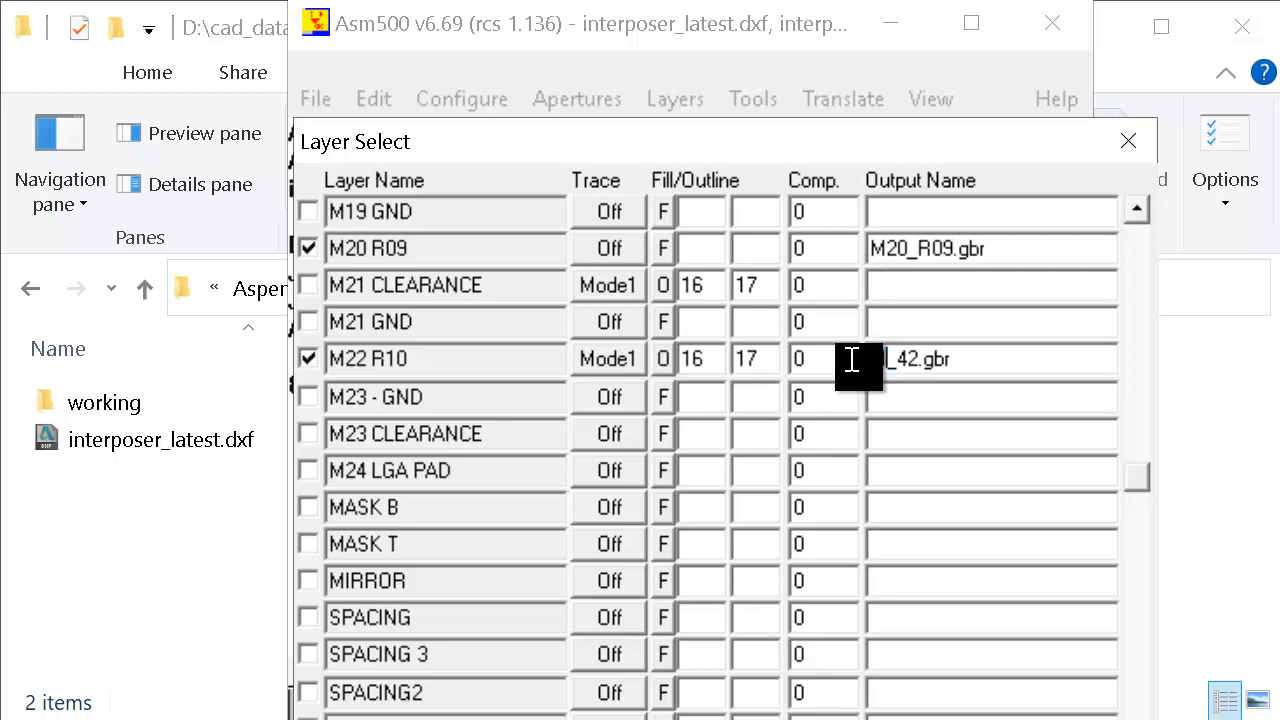
type("_")
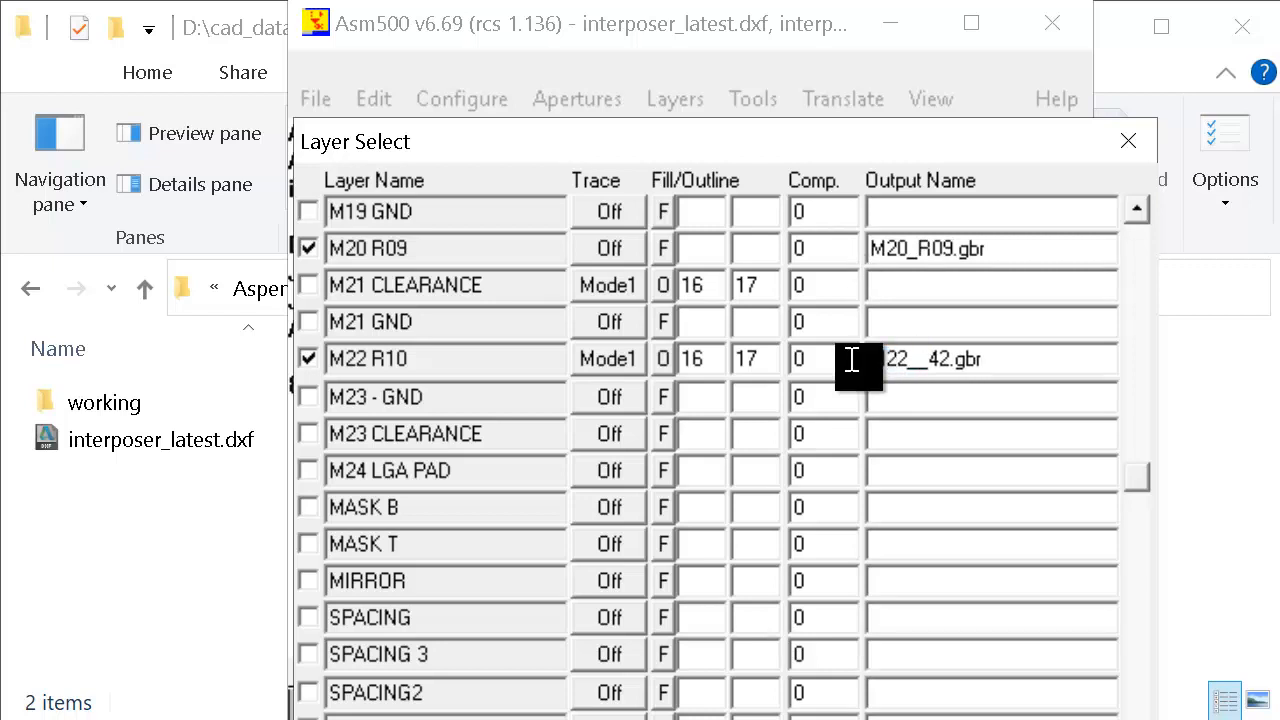
type("R10")
key("Delete")
key("Delete")
key("Delete")
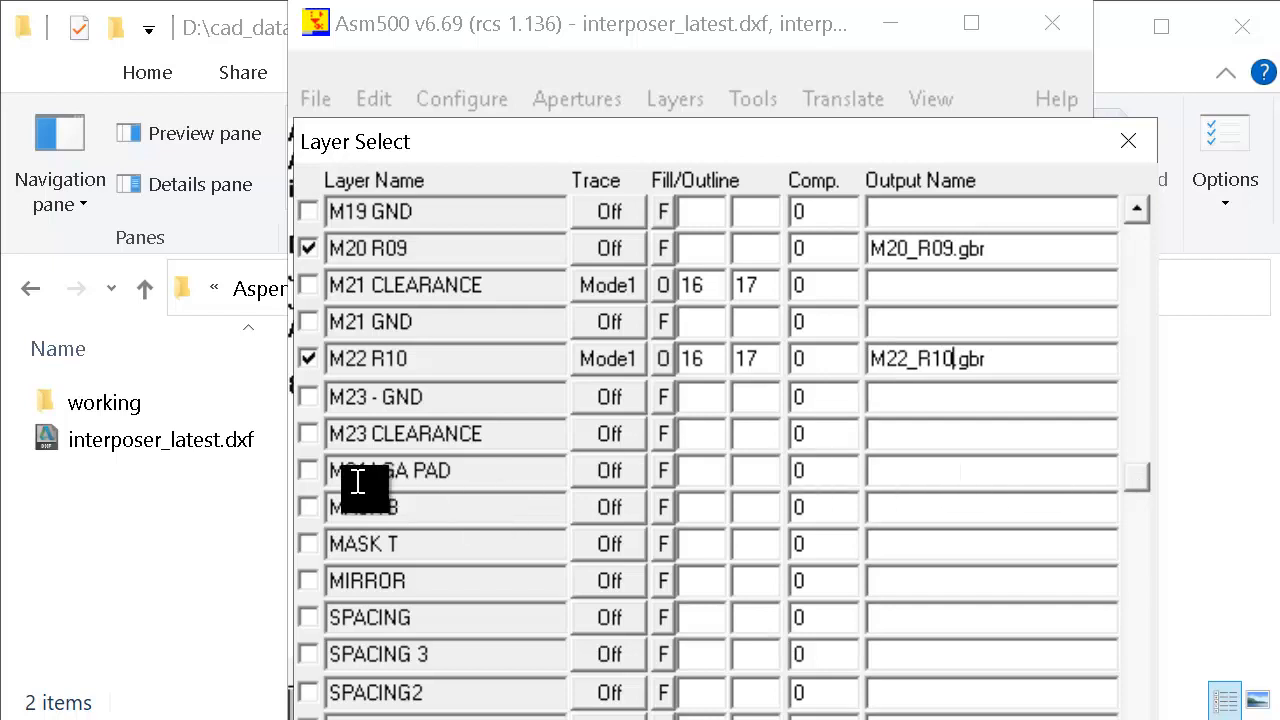
Step: Select layer M24 LGA PAD with Mode1 tracing, outline fill using D-codes 16 and 17, and output name M24_LGA_PAD.gbr
left_click(308, 470)
left_click(609, 470)
double_click(895, 470)
type("M")
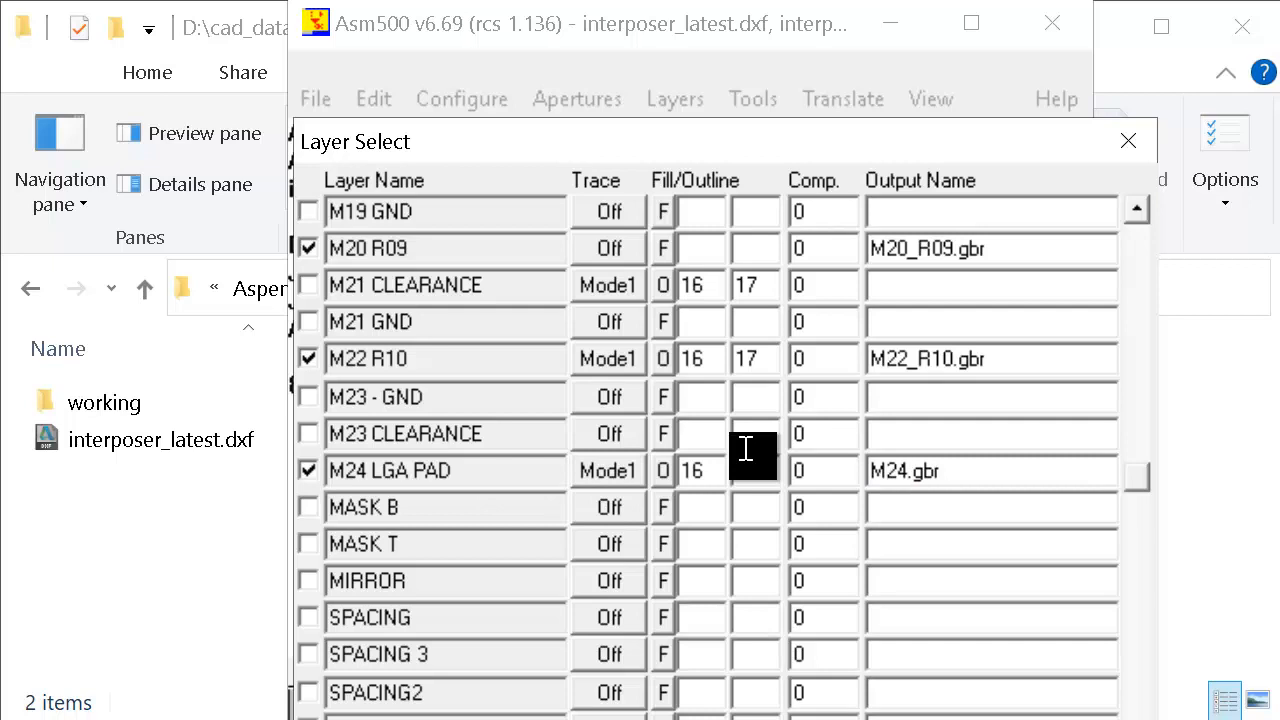
type("24_LGA_PAD")
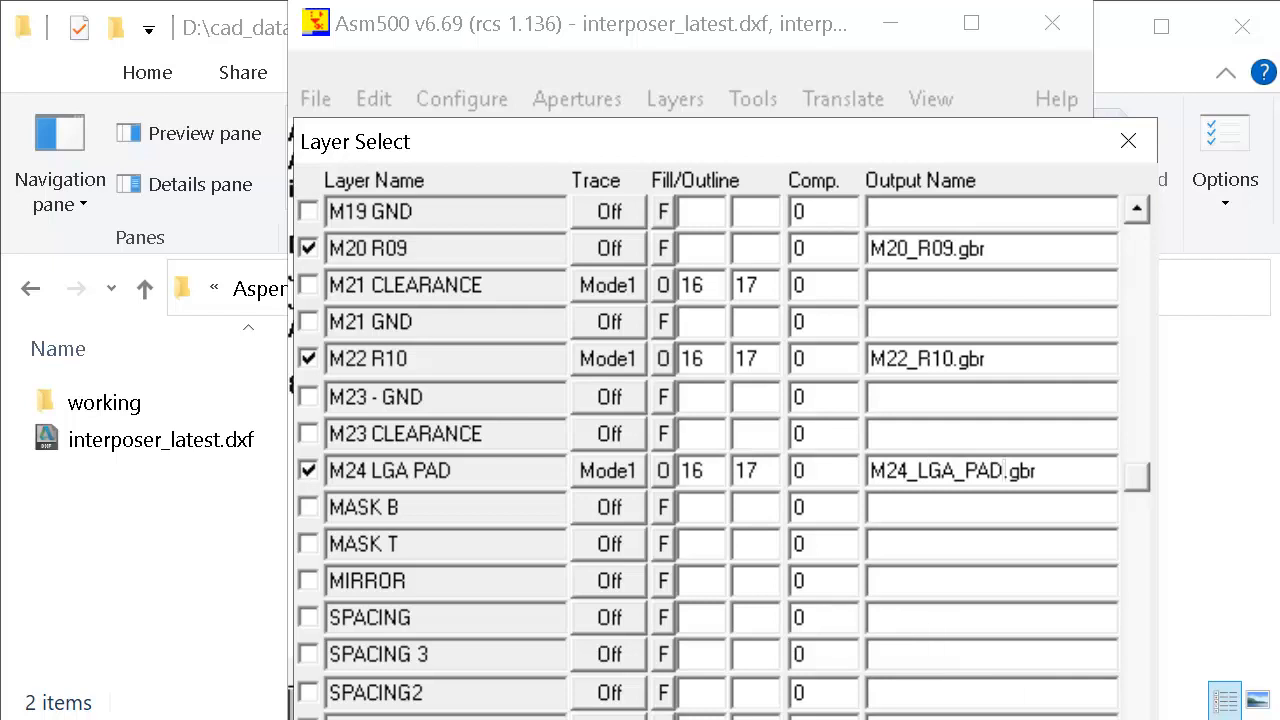
Step: Select layers VIA M20-21, VIA M21-22, VIA M22-23 and VIA M23-24 for translation
scroll(1006, 700, "down", 10)
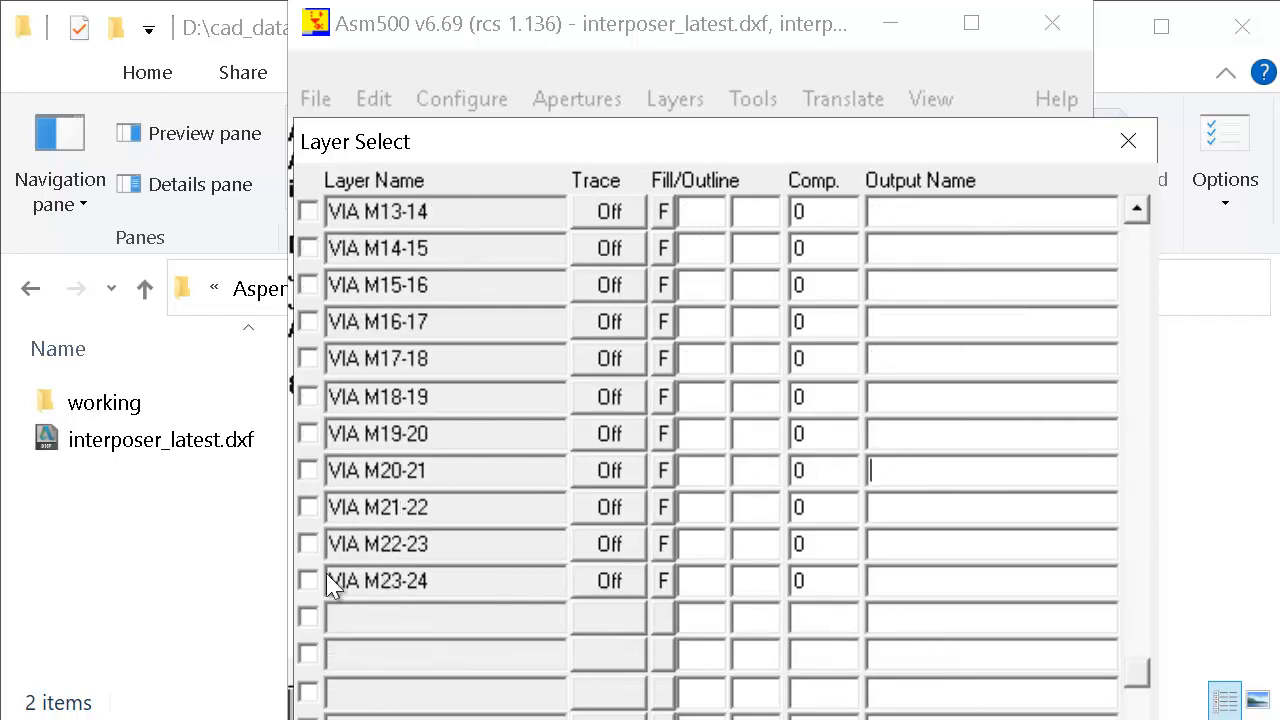
left_click(308, 581)
left_click(308, 544)
left_click(308, 507)
left_click(308, 470)
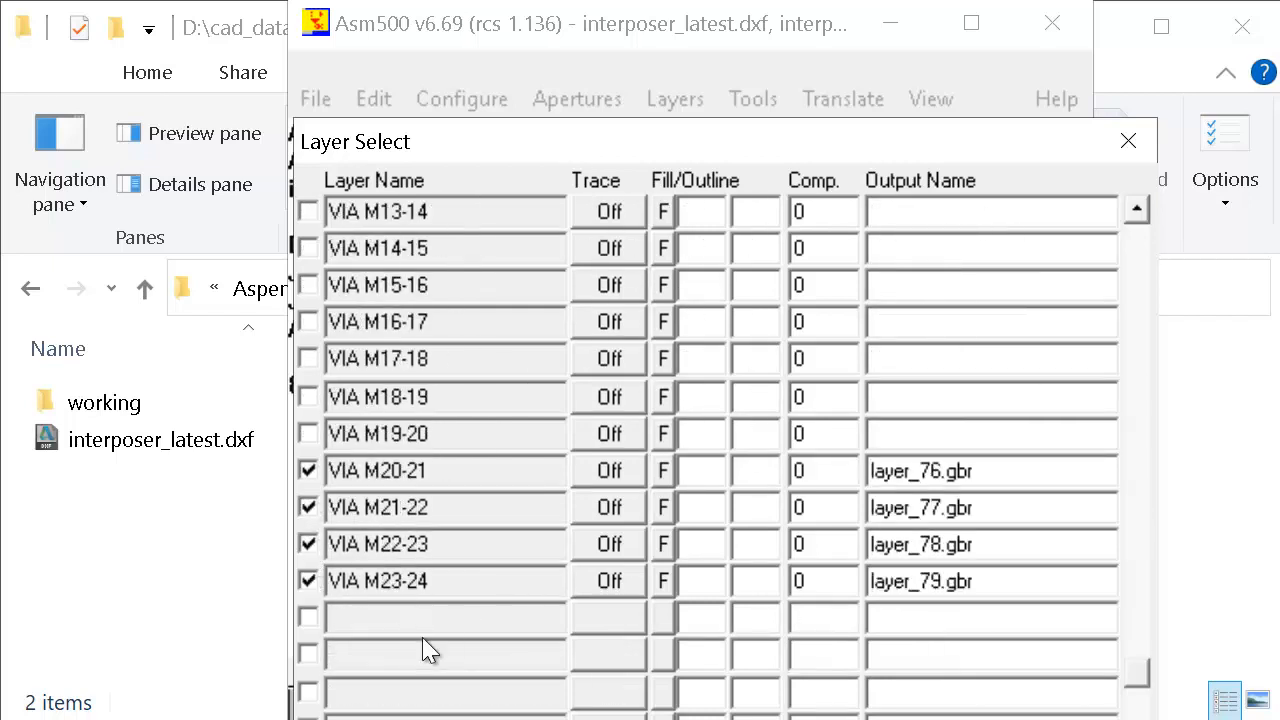
Step: Set tracing to Mode1 and fill to outline with D-codes 16 and 17 for the four selected via layers
left_click(612, 472)
left_click(610, 508)
left_click(610, 545)
left_click(610, 581)
left_click(662, 470)
left_click(662, 507)
left_click(662, 544)
left_click(662, 581)
Step: Name the output files of VIA M20-21 and VIA M21-22 as VM20_21.gbr and VM21_22.gbr
double_click(905, 470)
type("VM20_21")
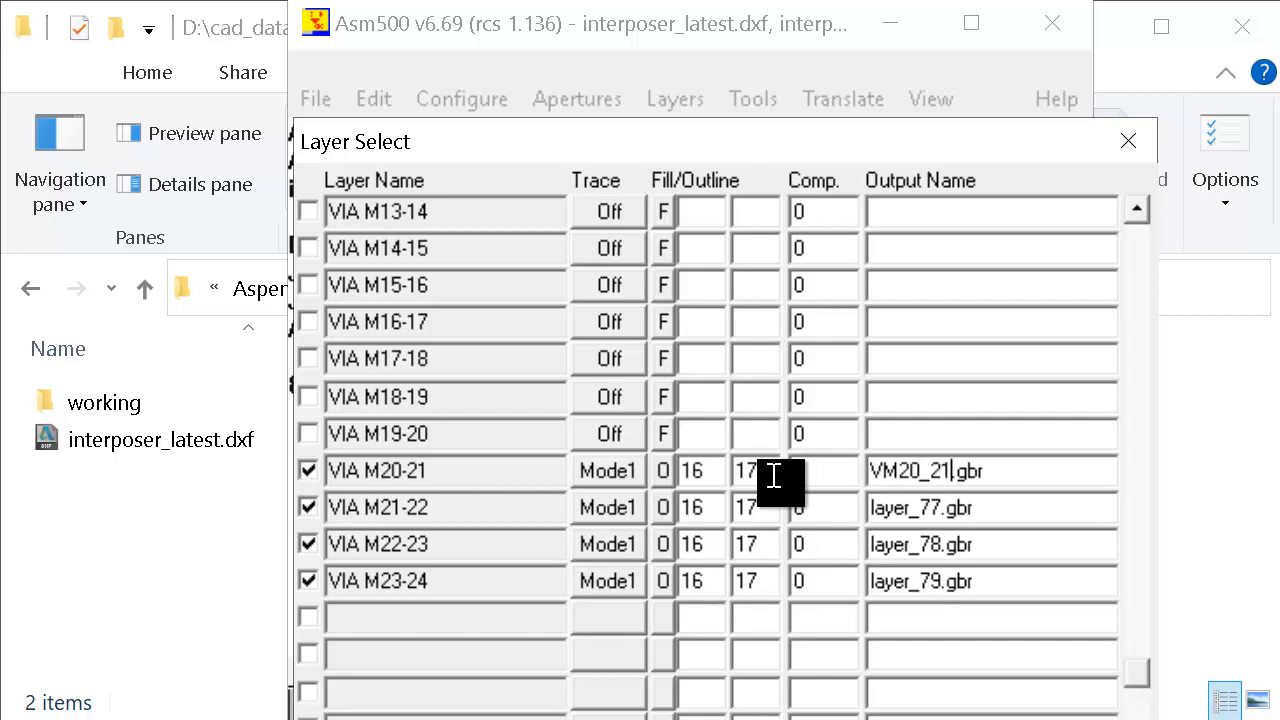
double_click(905, 507)
type("VM21_")
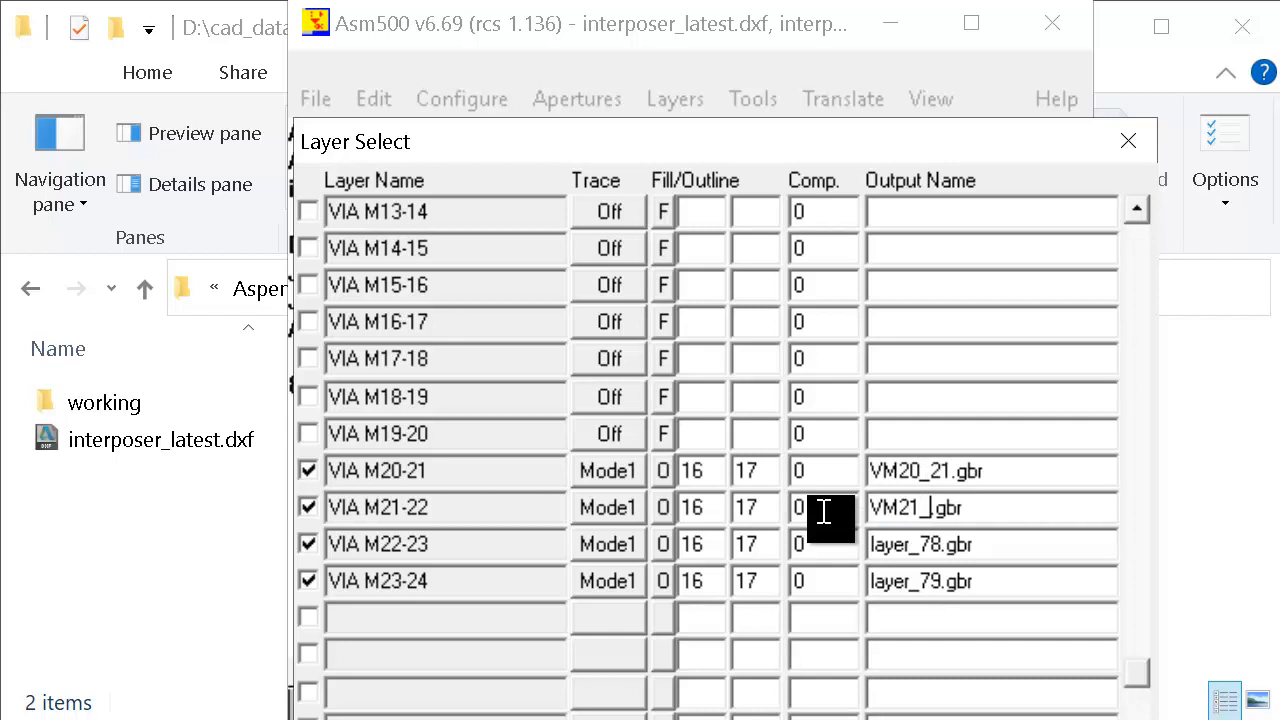
type("22")
Step: Name the output files of VIA M22-23 and VIA M23-24 as VM22_23.gbr and VM23_24.gbr
double_click(900, 544)
type("VM")
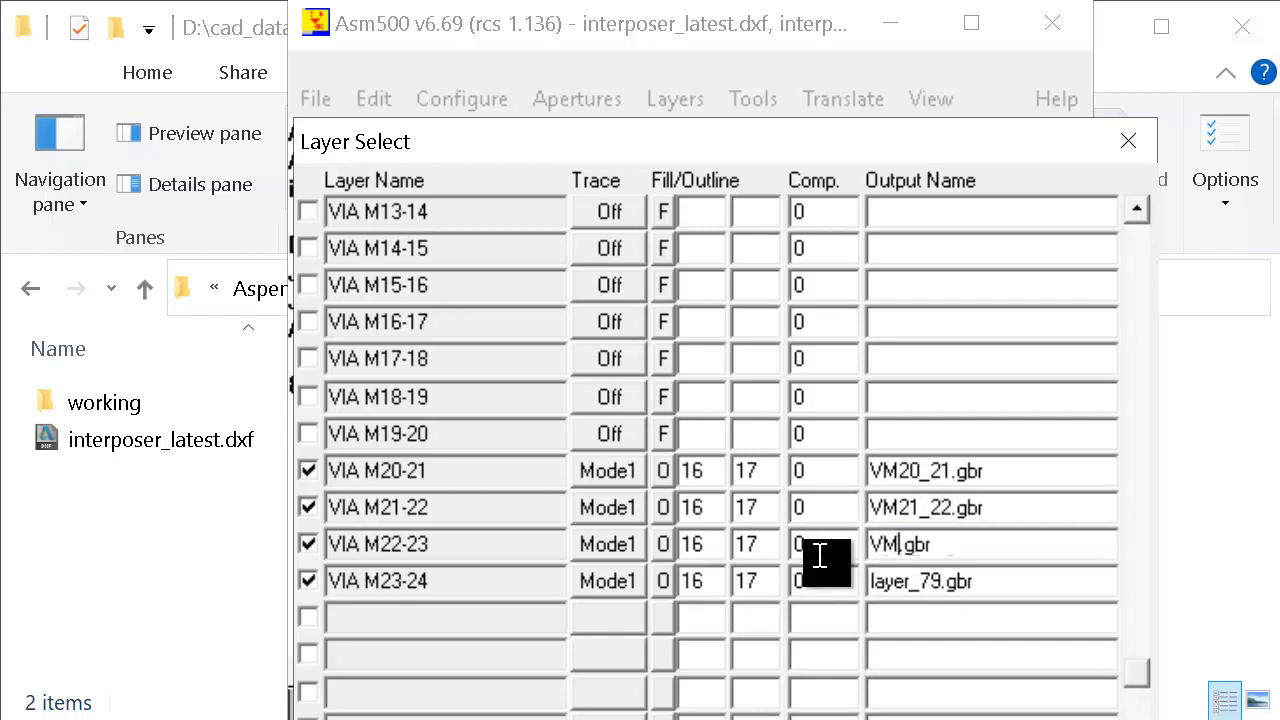
type("22_23")
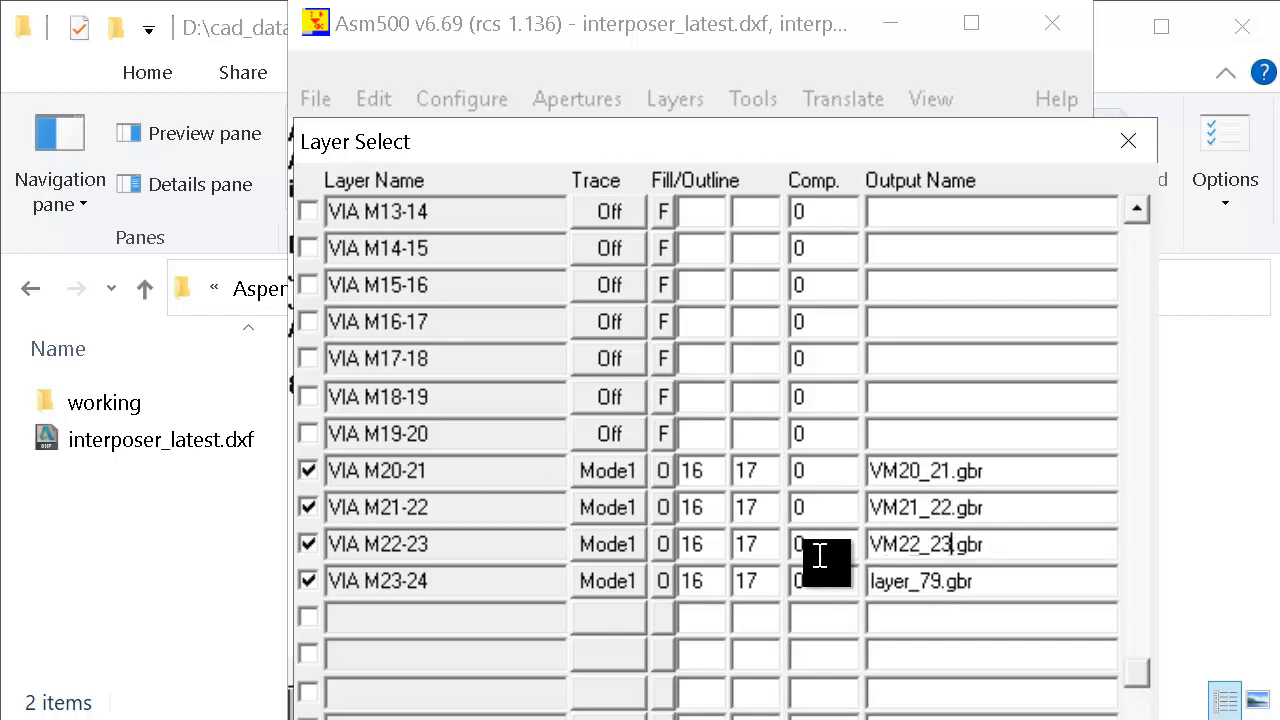
left_click_drag(945, 581, 739, 581)
type("VM2")
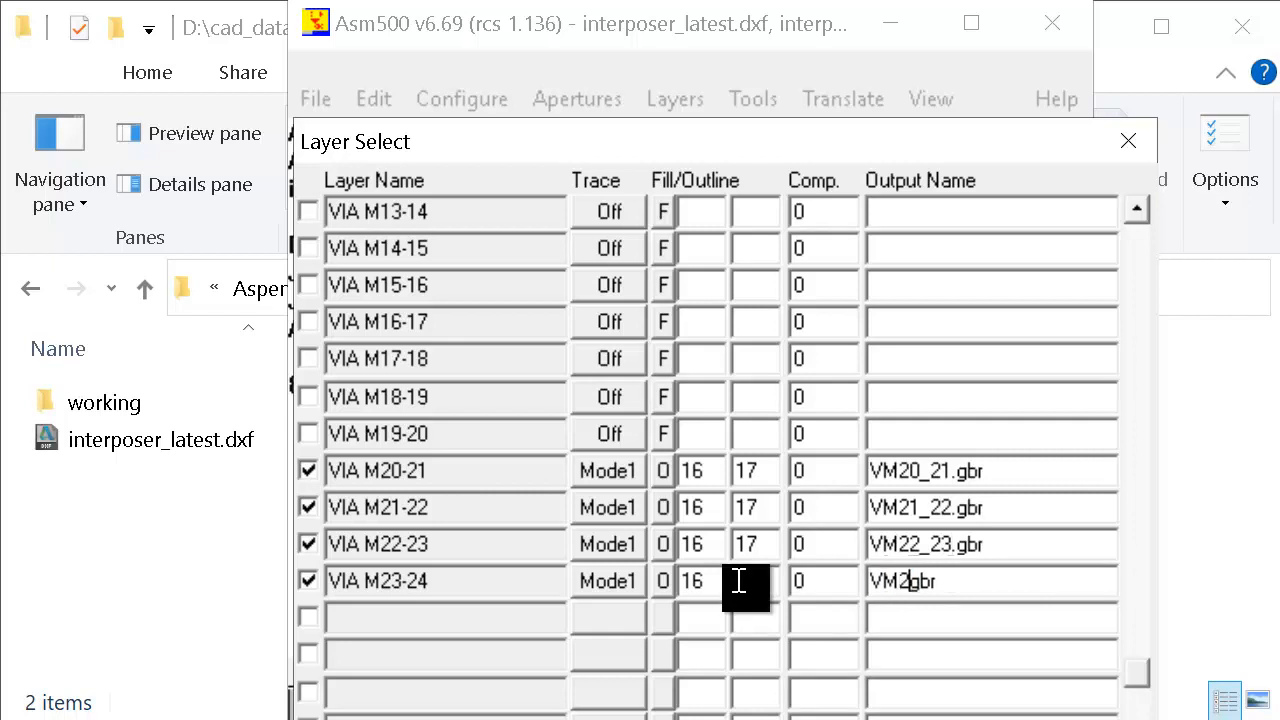
type("3_24")
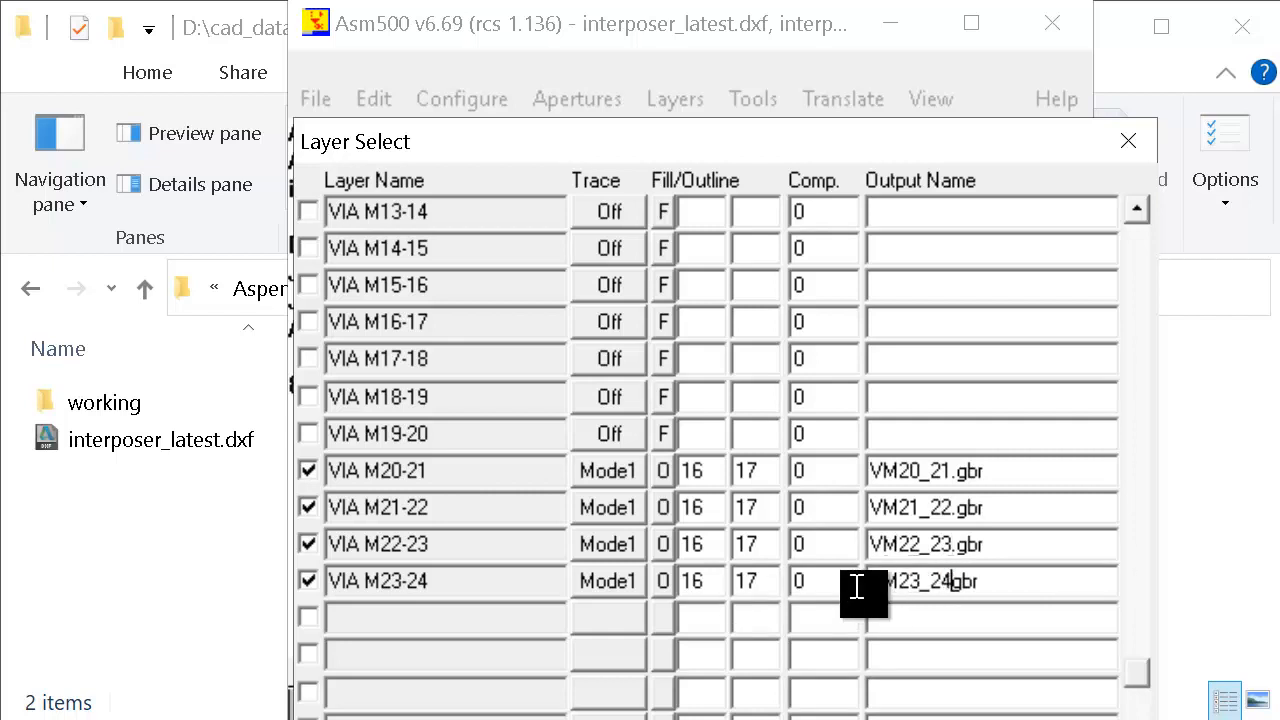
type(".")
Step: Confirm the layer selection and run the translation to Gerber, dismissing the completion message
left_click(1137, 212)
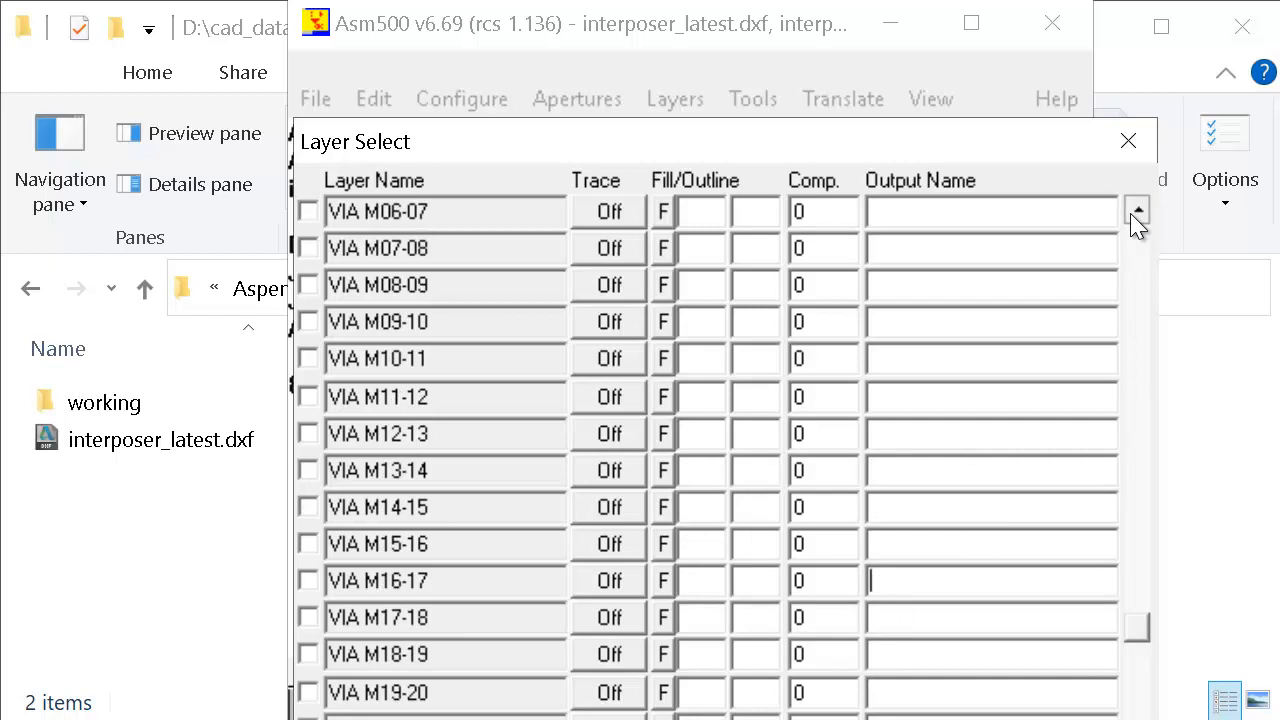
left_click(608, 248)
left_click(663, 248)
scroll(627, 293, "up", 7)
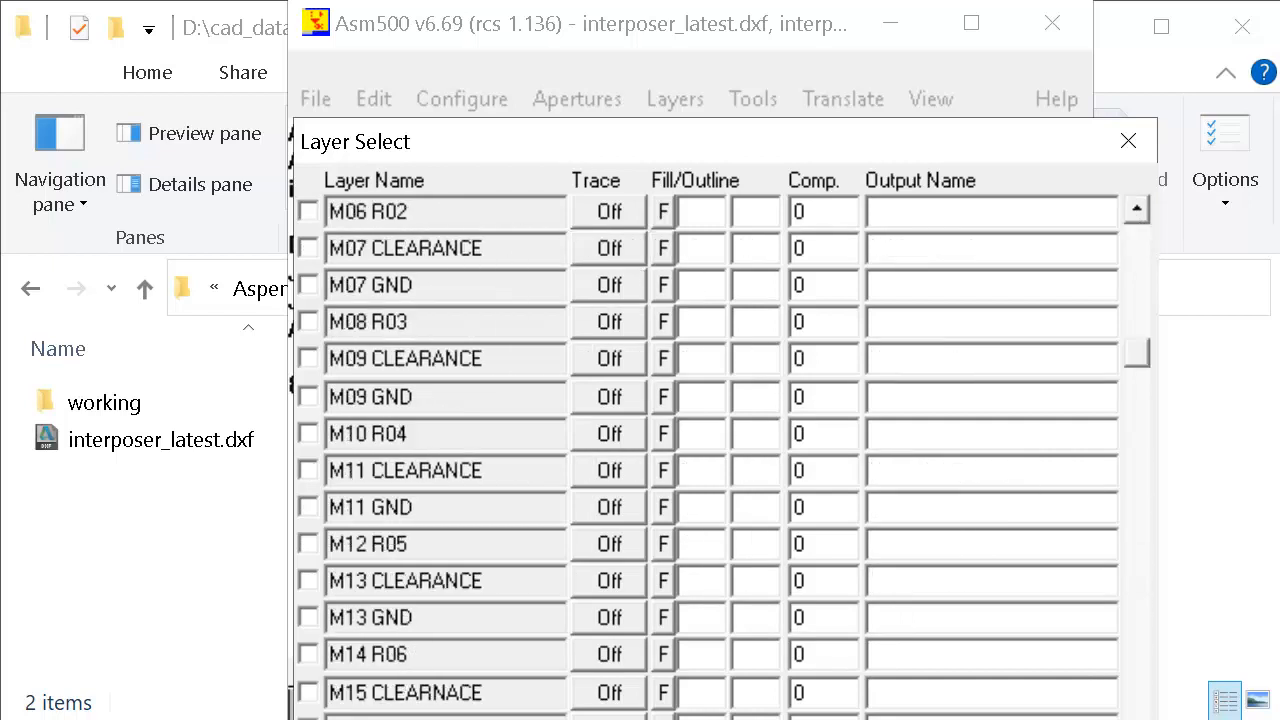
key("Return")
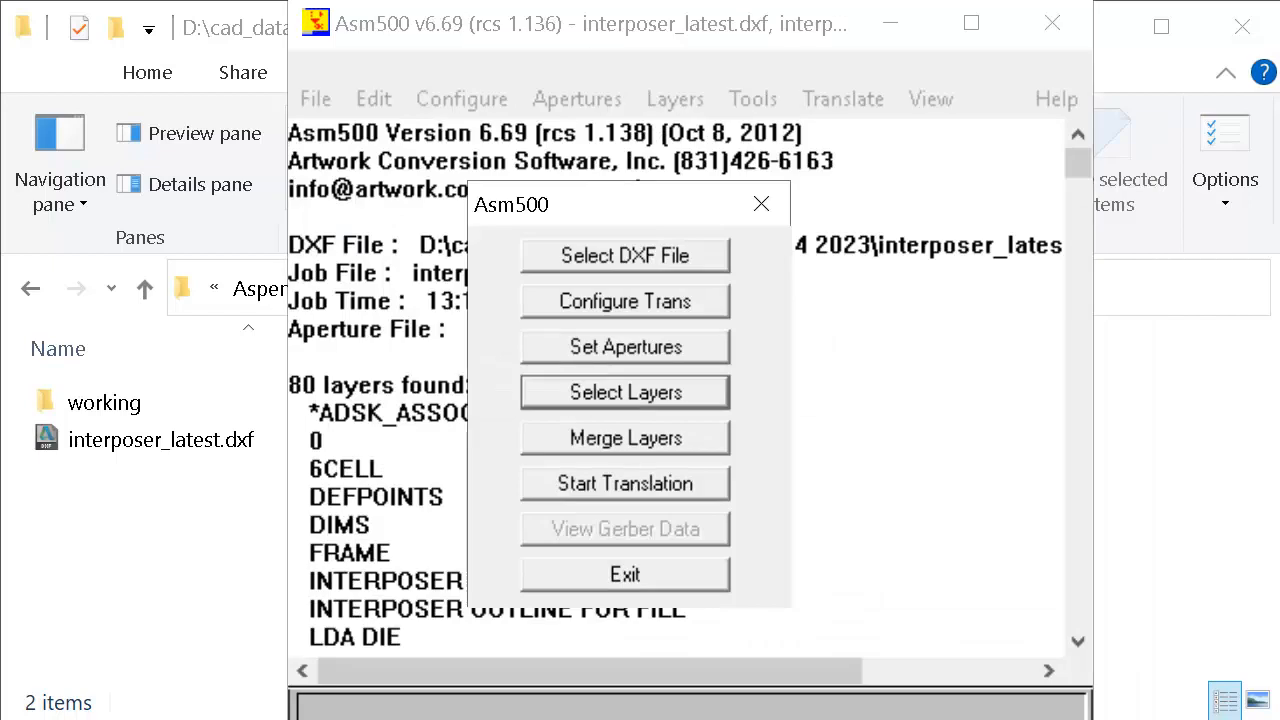
left_click(687, 485)
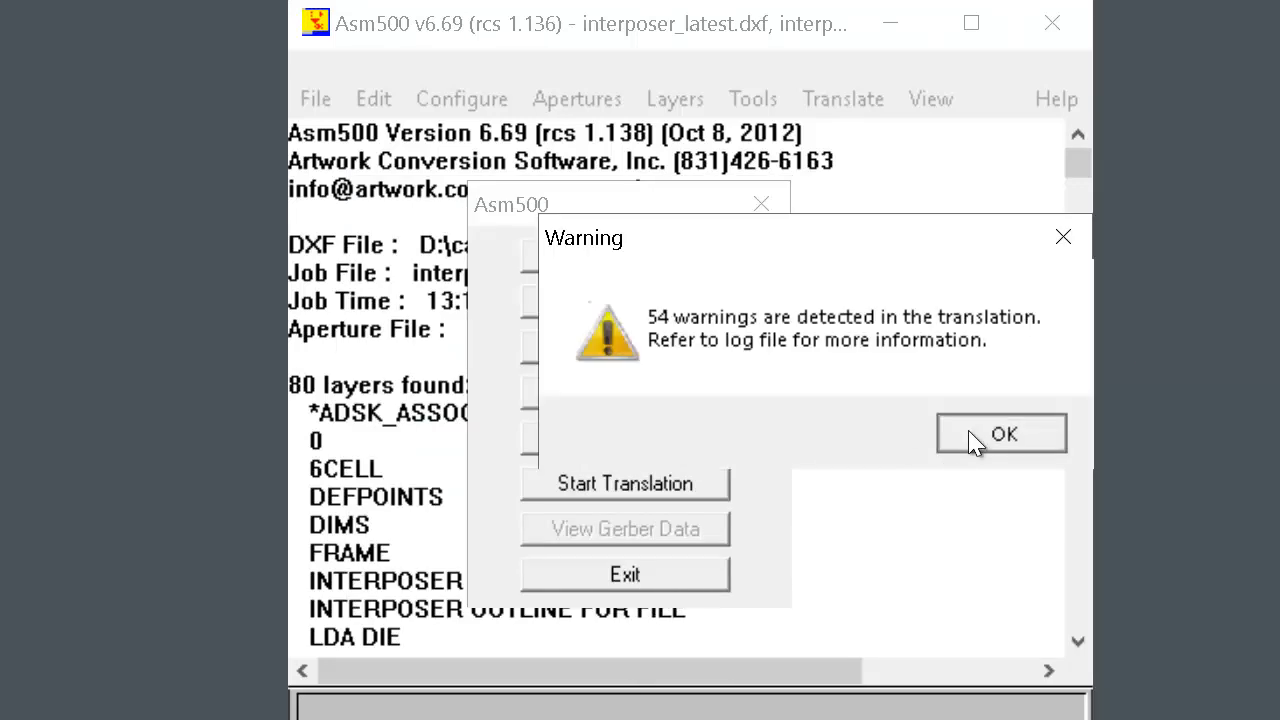
left_click(1001, 432)
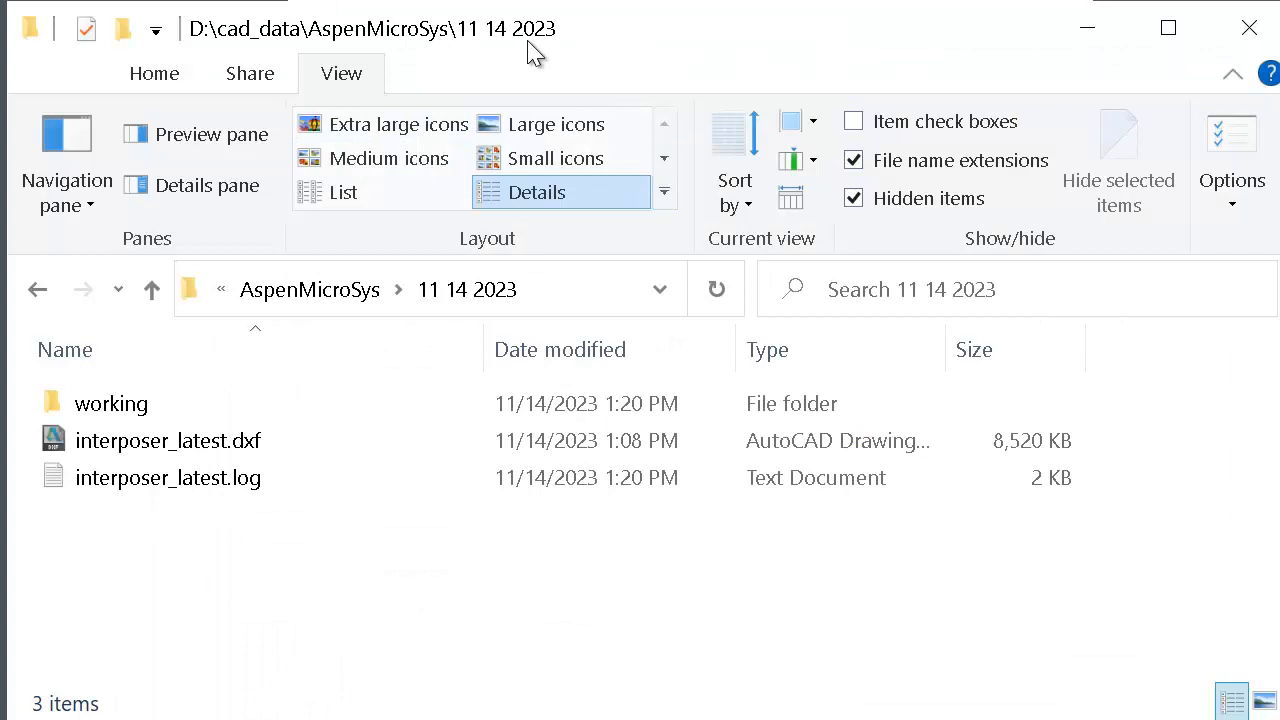
Step: Open the working folder in File Explorer and sort its files by type to review the generated Gerber files
double_click(134, 410)
scroll(408, 460, "down", 2)
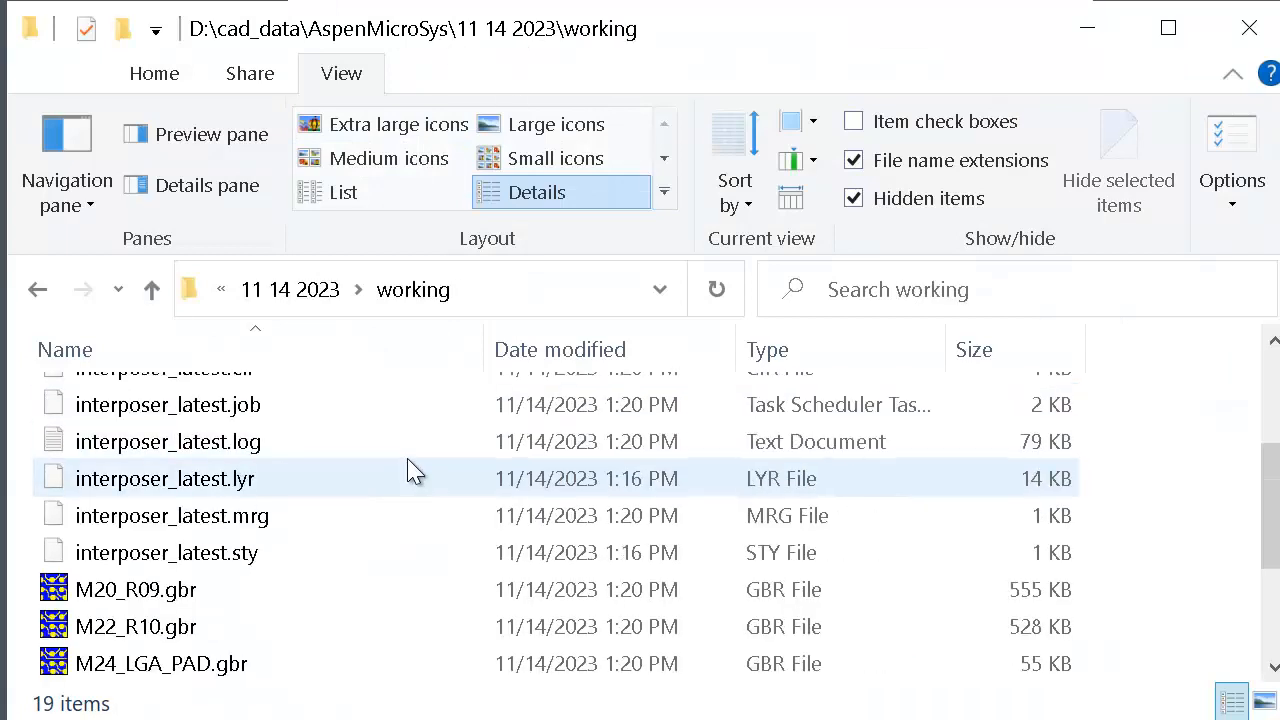
scroll(408, 460, "up", 2)
left_click(790, 350)
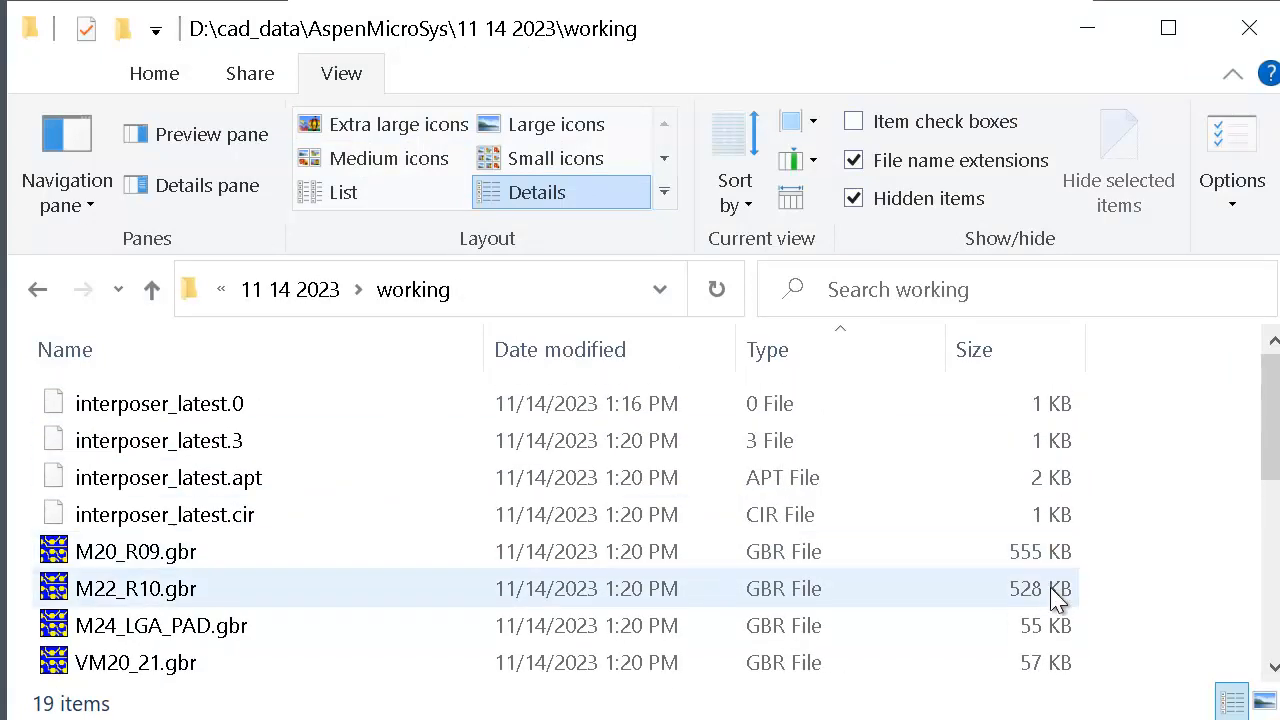
scroll(1080, 640, "down", 2)
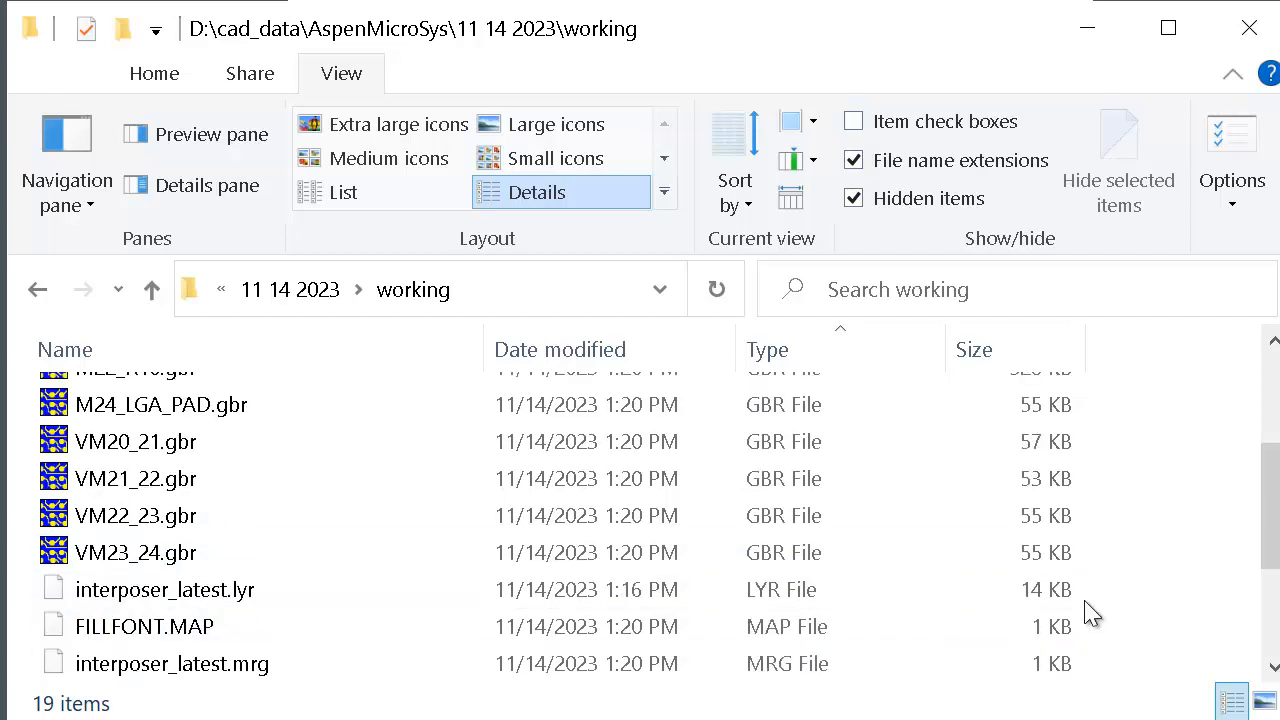
scroll(1078, 560, "up", 1)
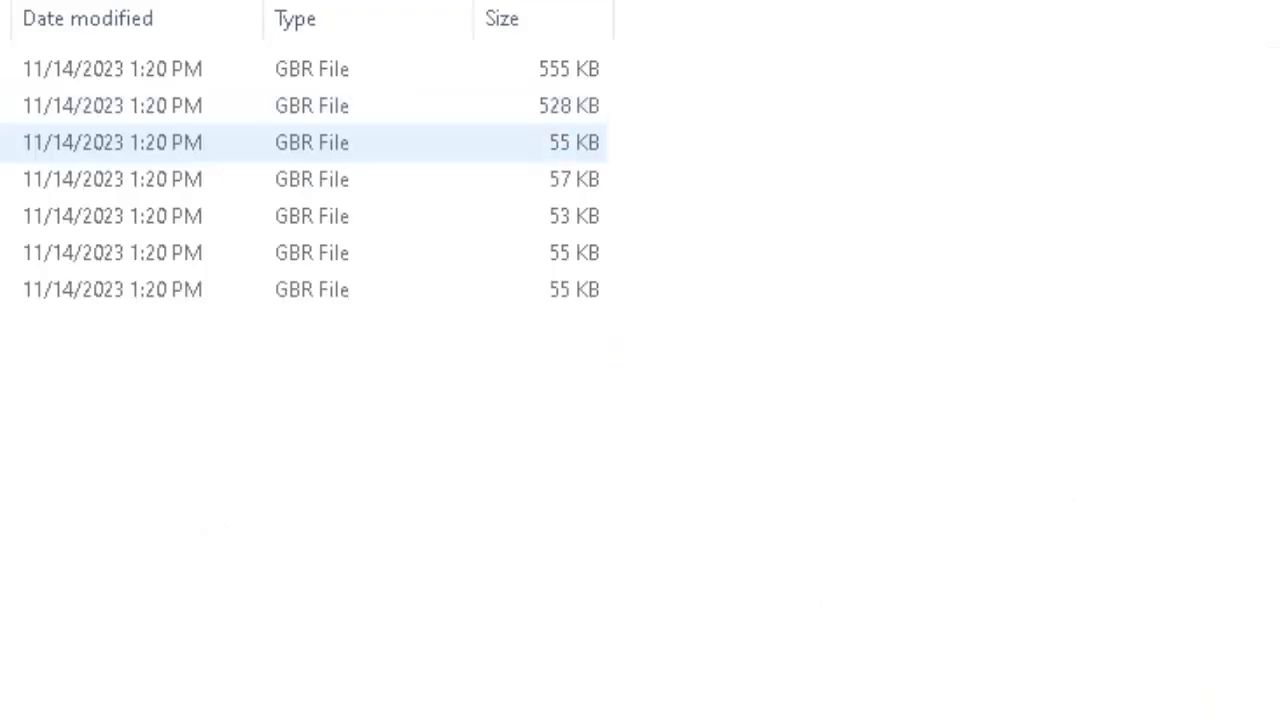
Step: Open M20_R09.gbr, M22_R10.gbr and M24_LGA_PAD.gbr together in the GBRVU viewer
left_click(5, 69)
left_click(10, 106, "ctrl")
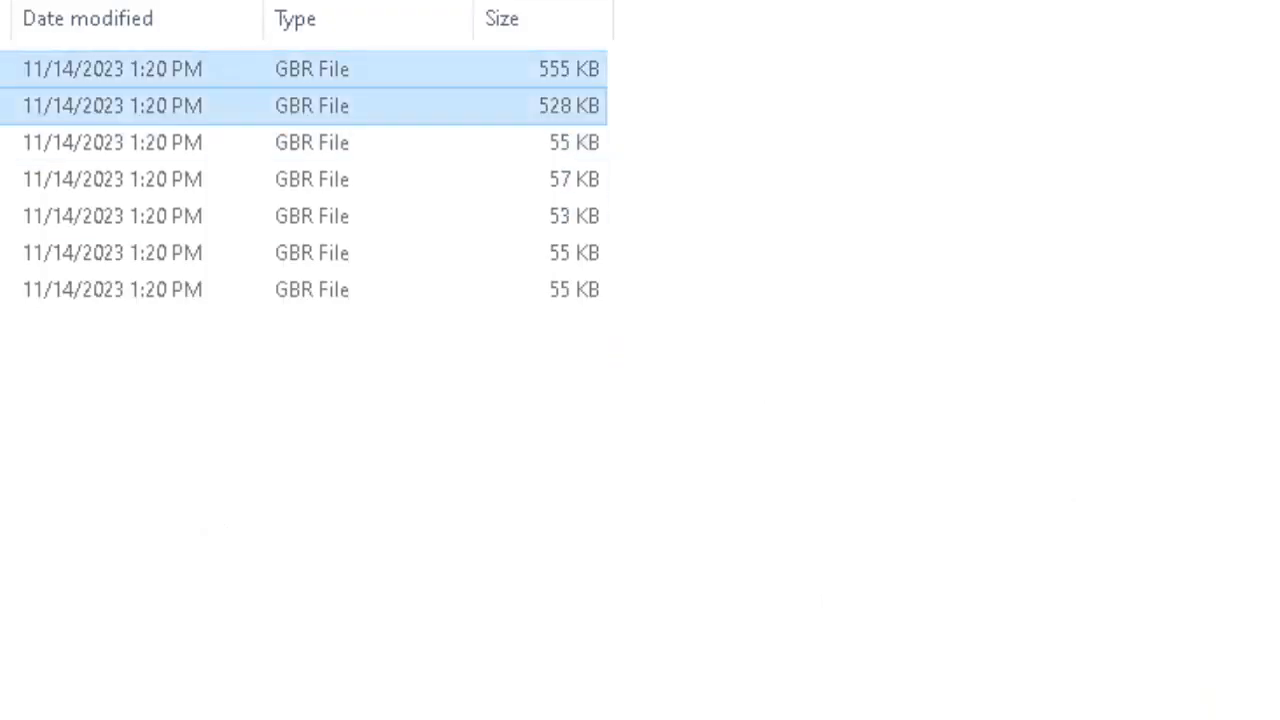
left_click(10, 142, "ctrl")
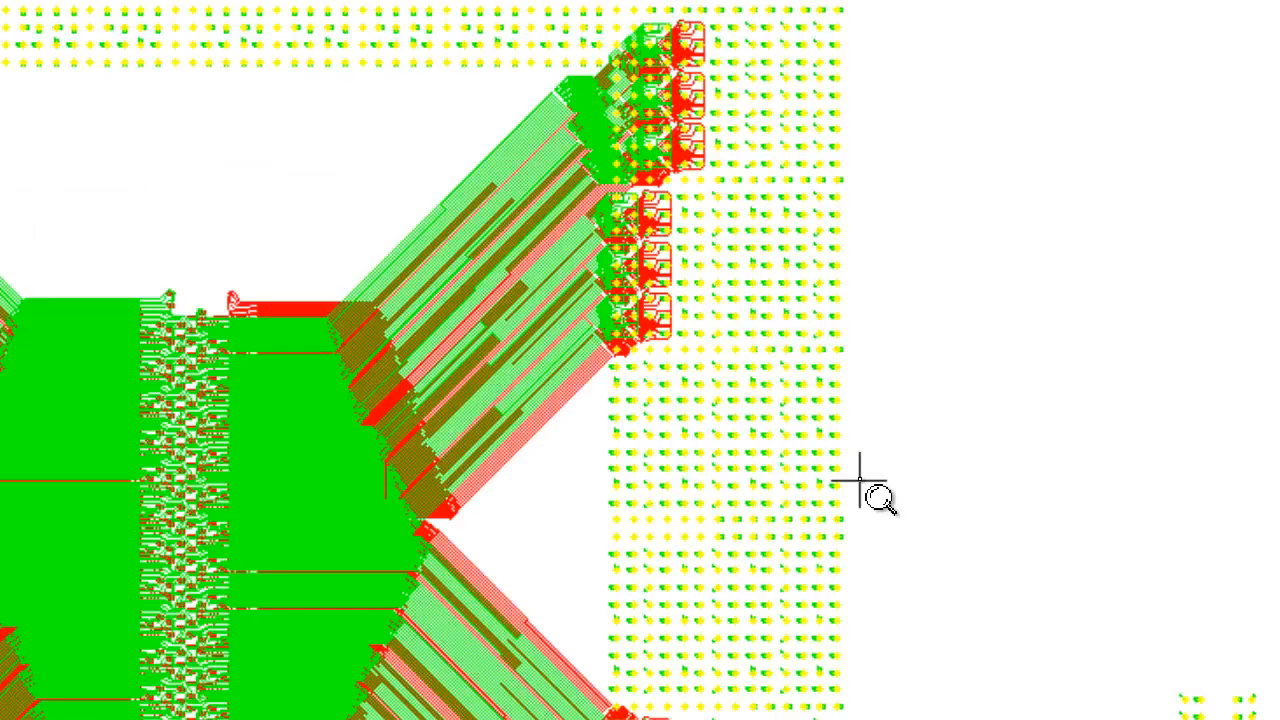
Step: Examine the pads and routing traces up close, switching the display to outlines and back to filled
left_click_drag(580, 0, 781, 151)
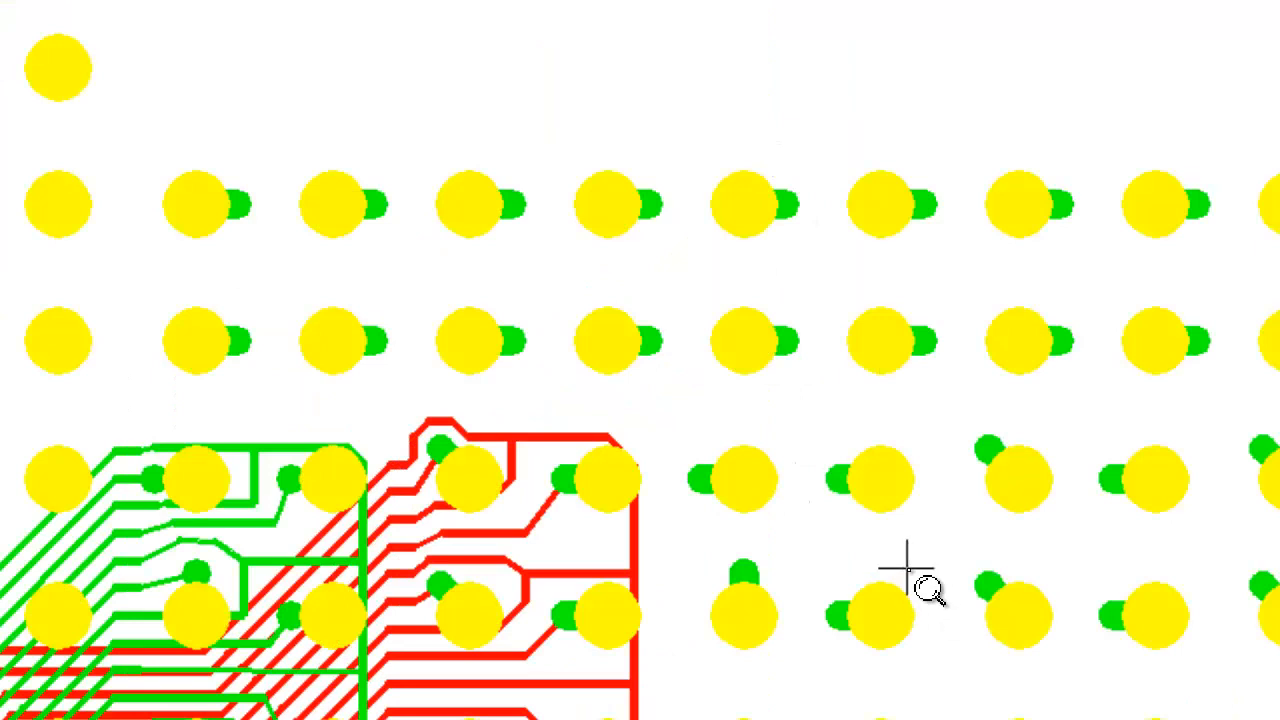
key("f")
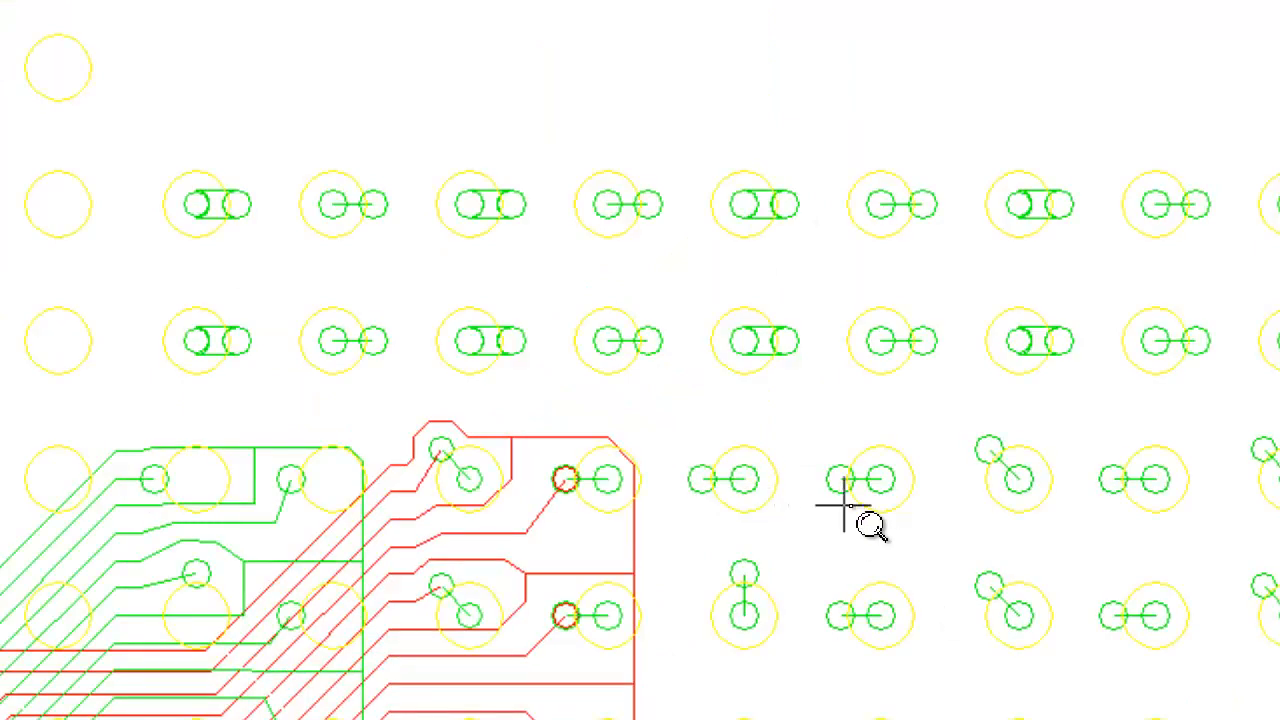
key("f")
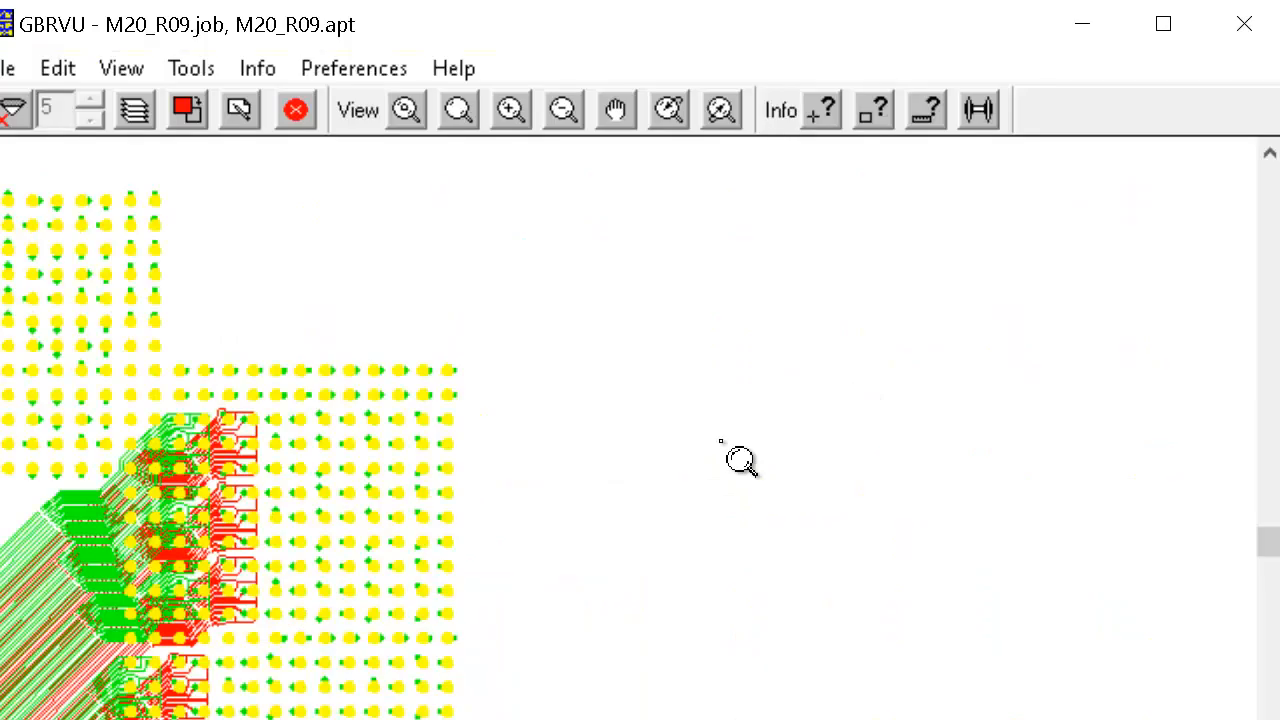
middle_click_drag(380, 510, 864, 472)
left_click_drag(574, 334, 809, 551)
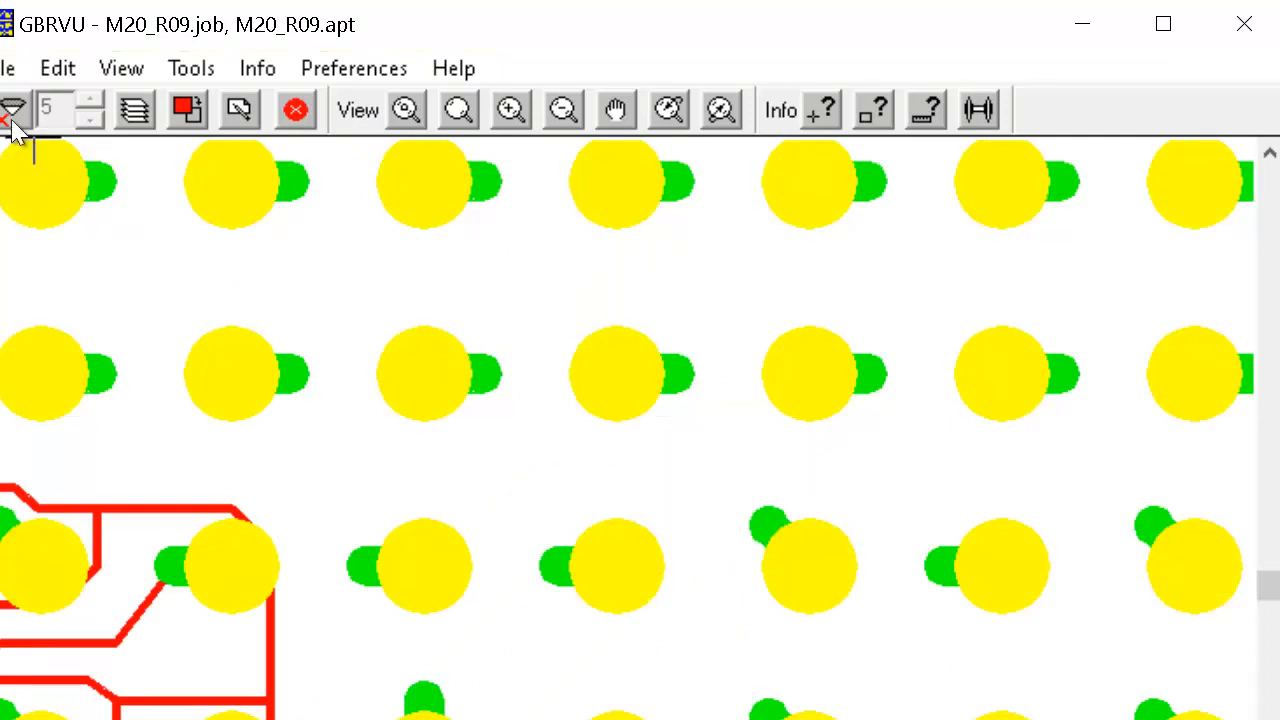
Step: Load the generated via Gerber files into the viewer alongside the routing and pad layers
left_click(7, 68)
left_click(60, 108)
left_click_drag(238, 358, 157, 566)
key("Return")
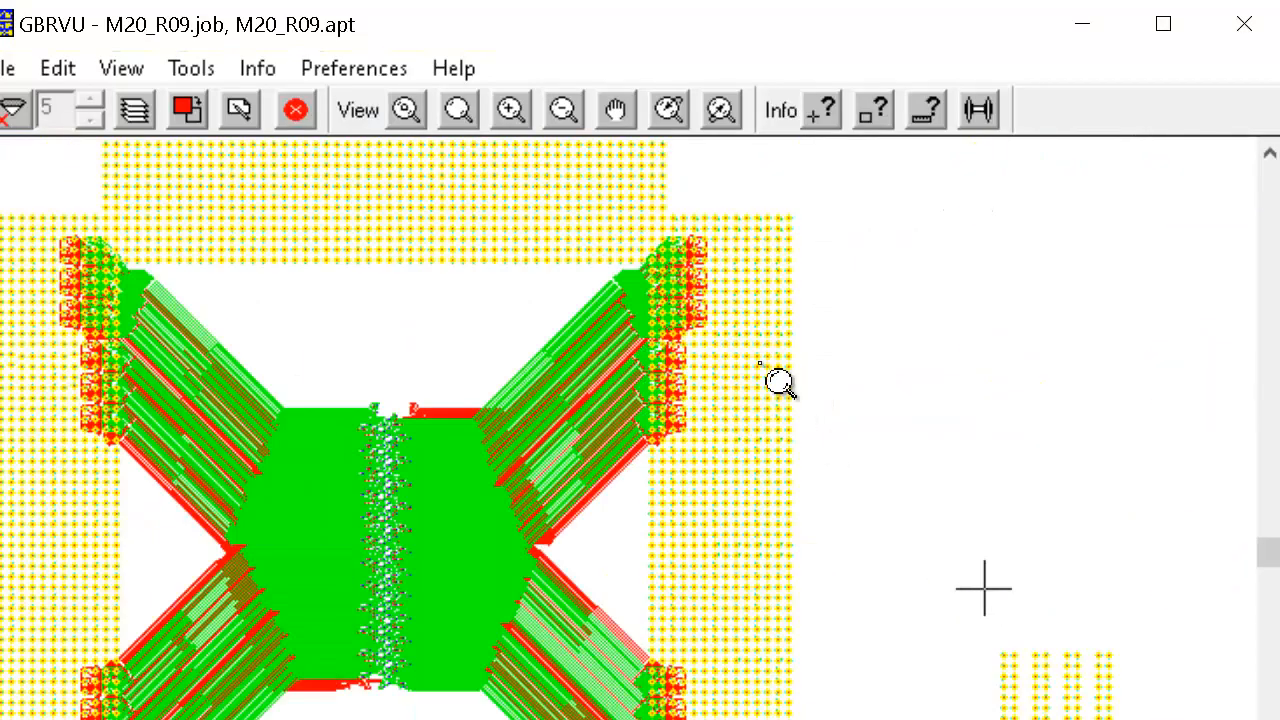
Step: Examine how the vias line up with the LGA pads and routing, up close and across the whole interposer
left_click(630, 215)
left_click_drag(374, 316, 760, 633)
scroll(760, 633, "down", 3)
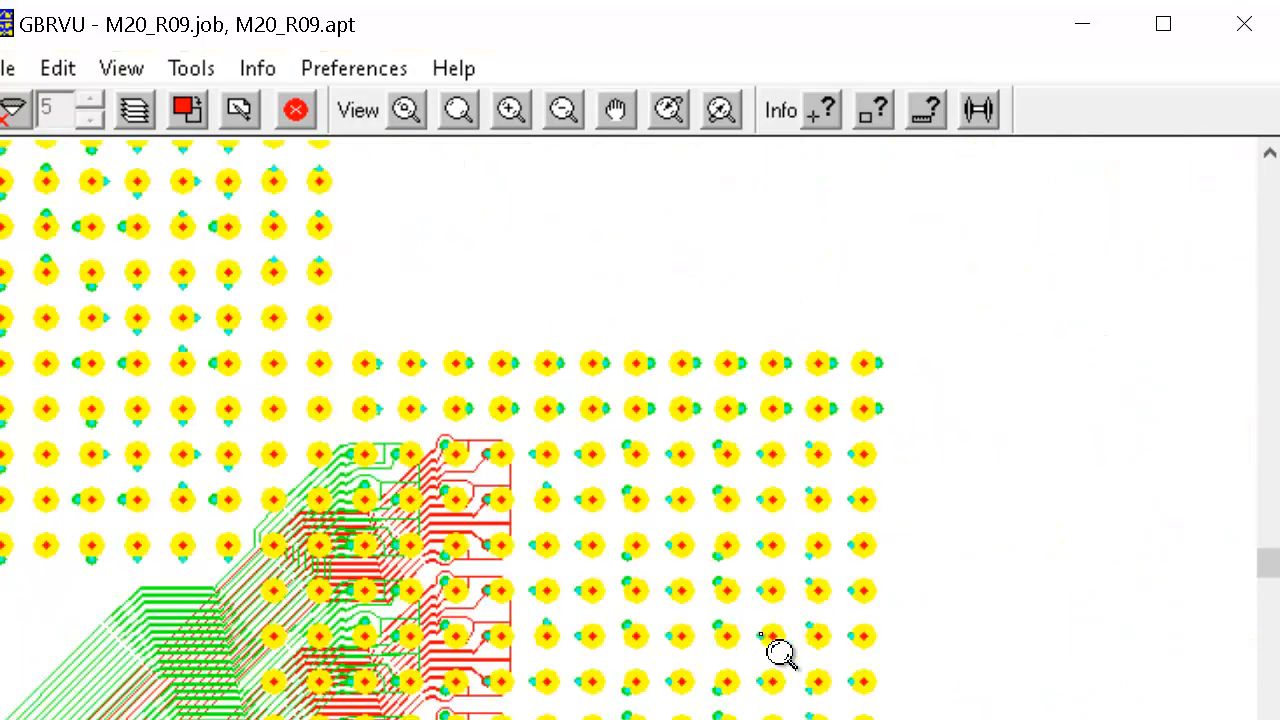
left_click_drag(482, 380, 730, 521)
left_click_drag(464, 236, 742, 564)
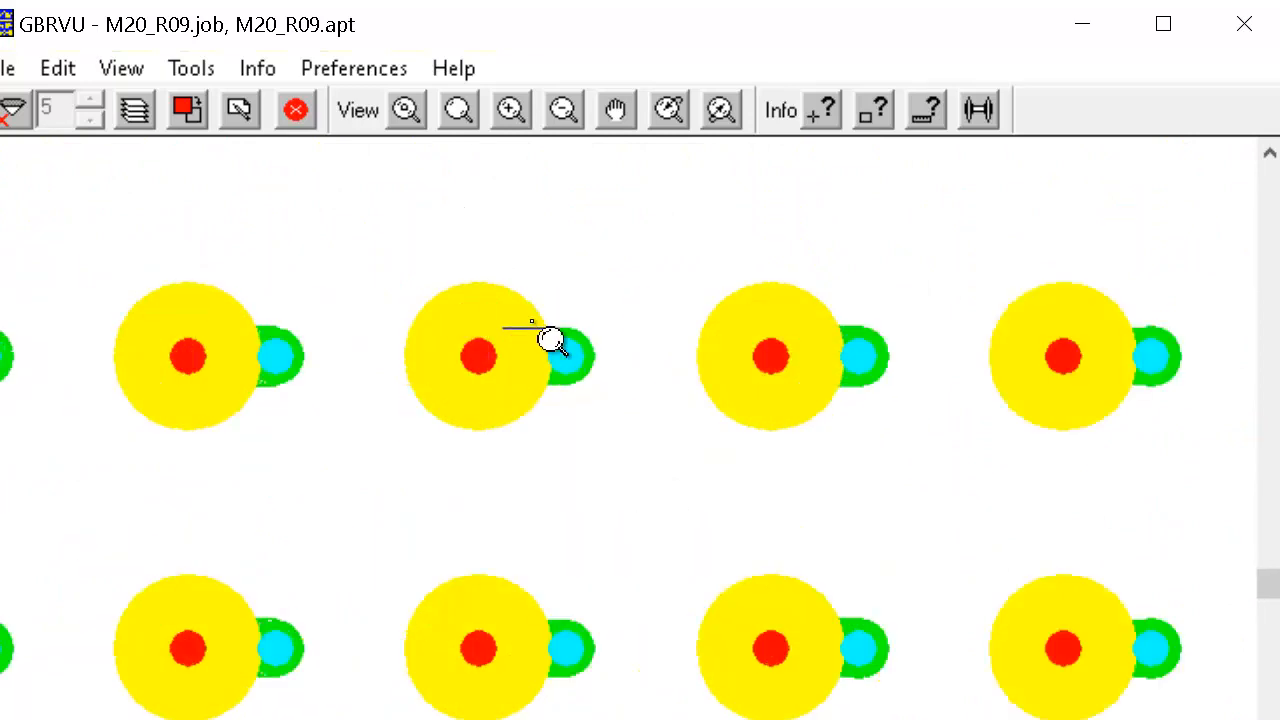
scroll(434, 571, "down", 5)
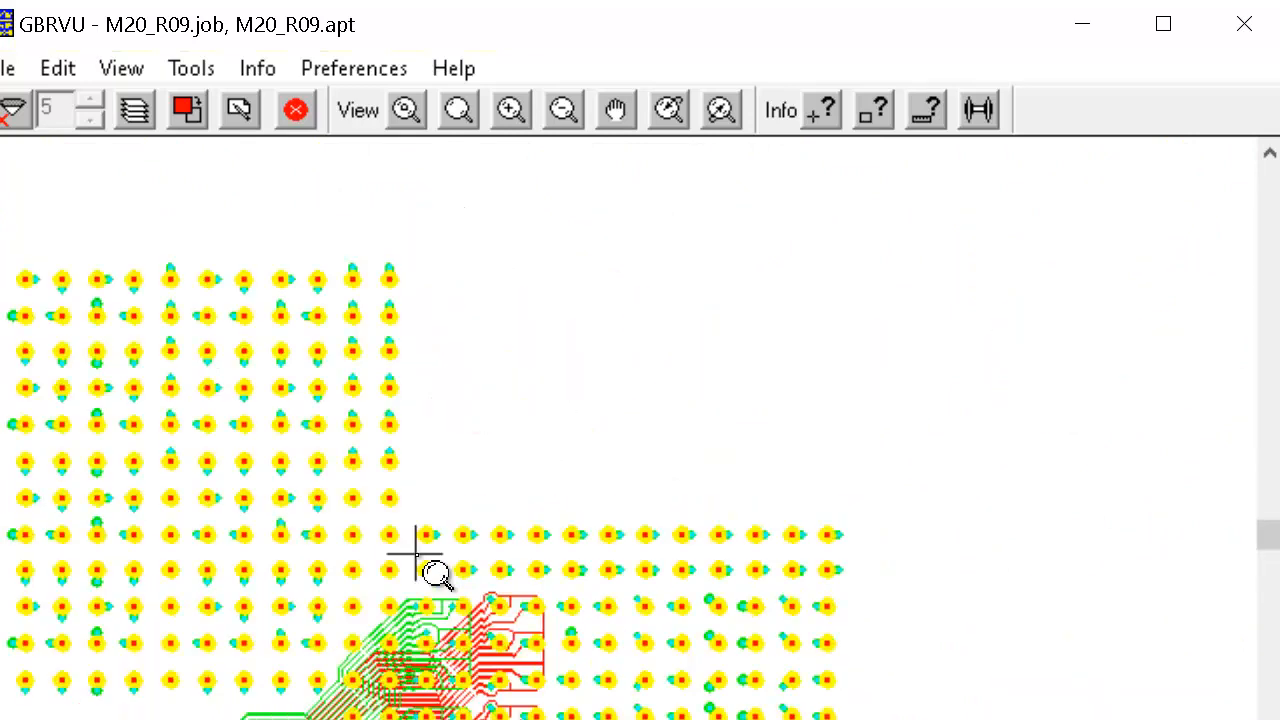
middle_click_drag(432, 590, 558, 340)
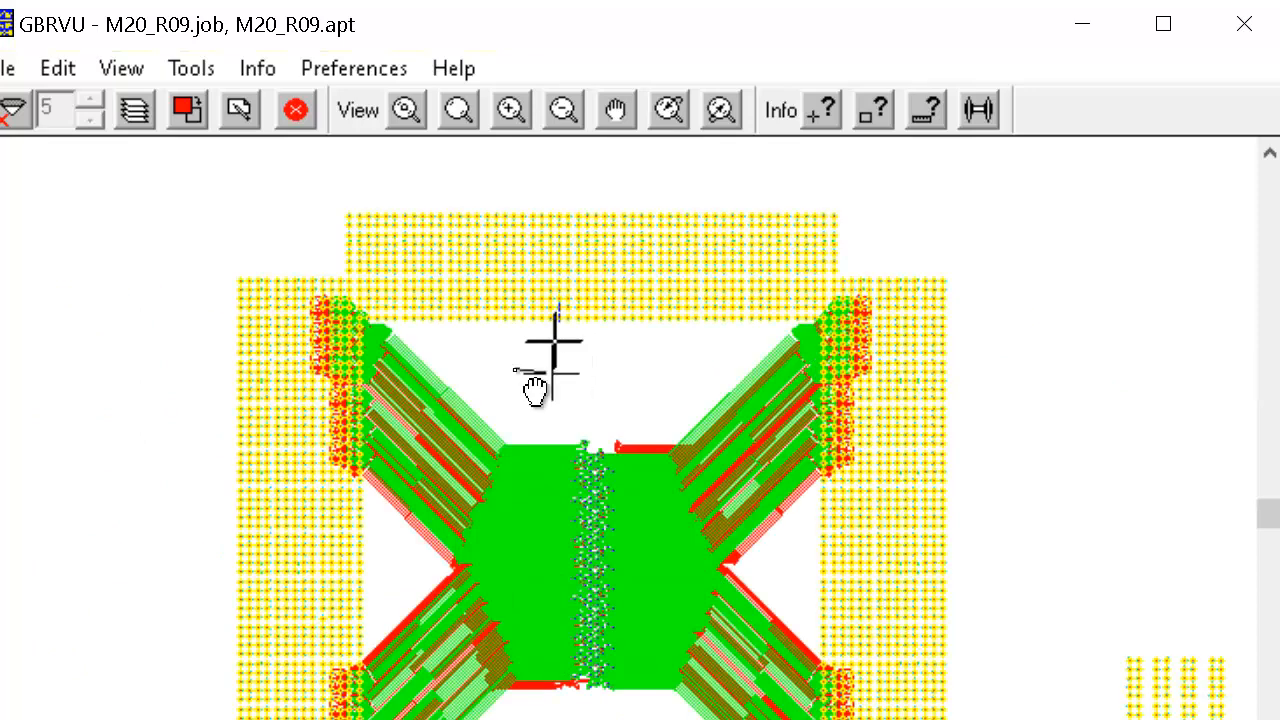
middle_click_drag(535, 390, 535, 388)
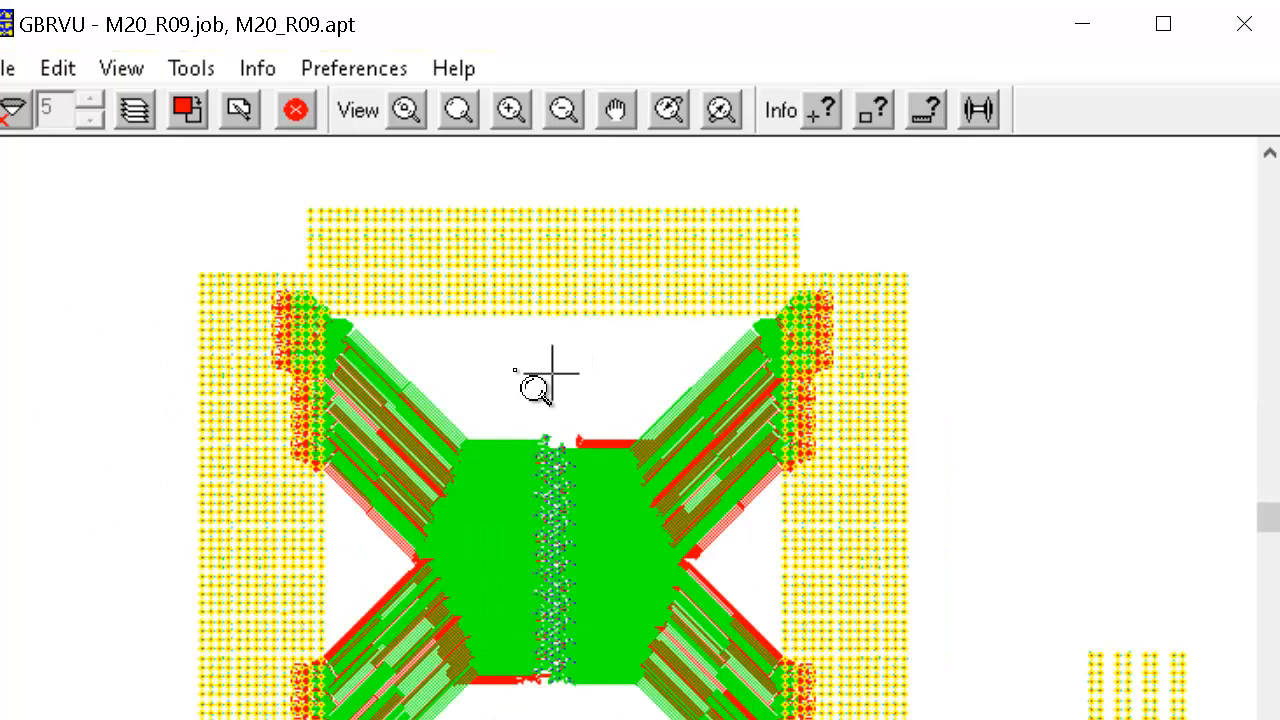